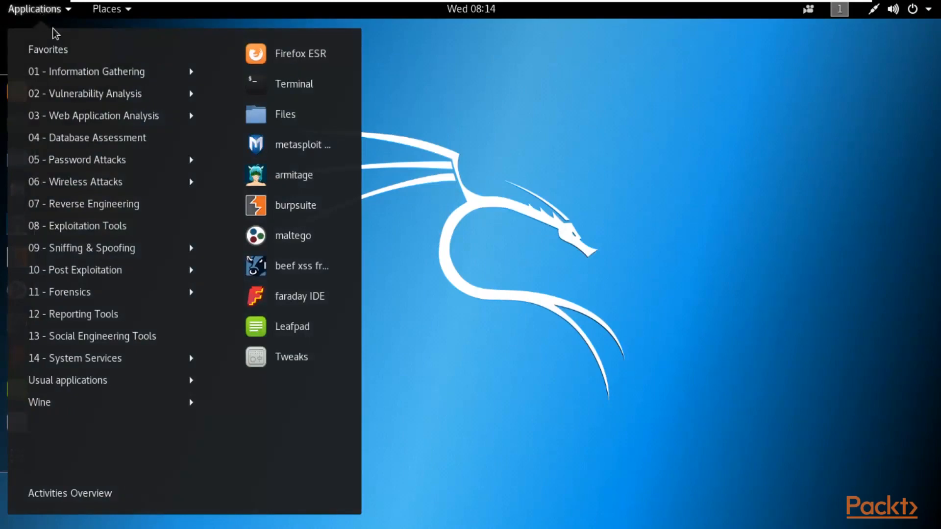
Launch Wireshark from the Sniffing & Spoofing tools, dismiss the Lua error and start a live capture on eth0.
mouse_move(100, 256)
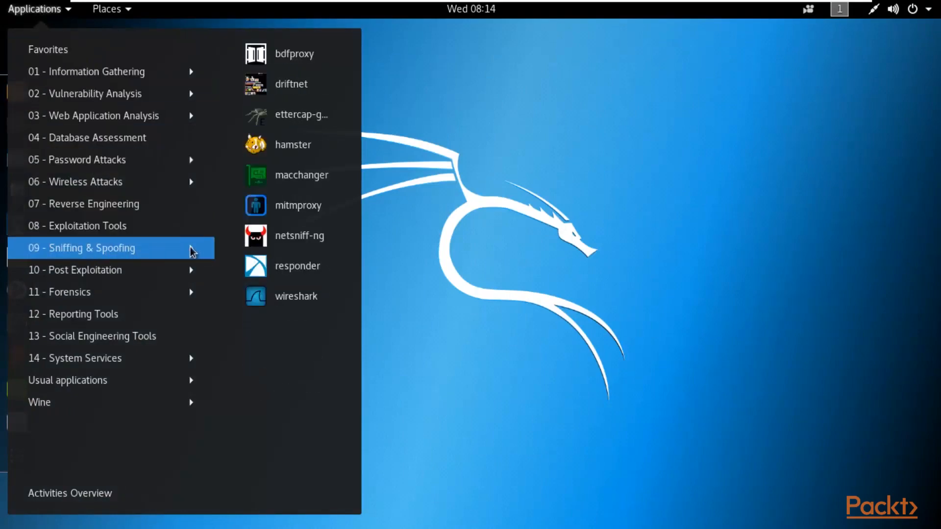
left_click(315, 295)
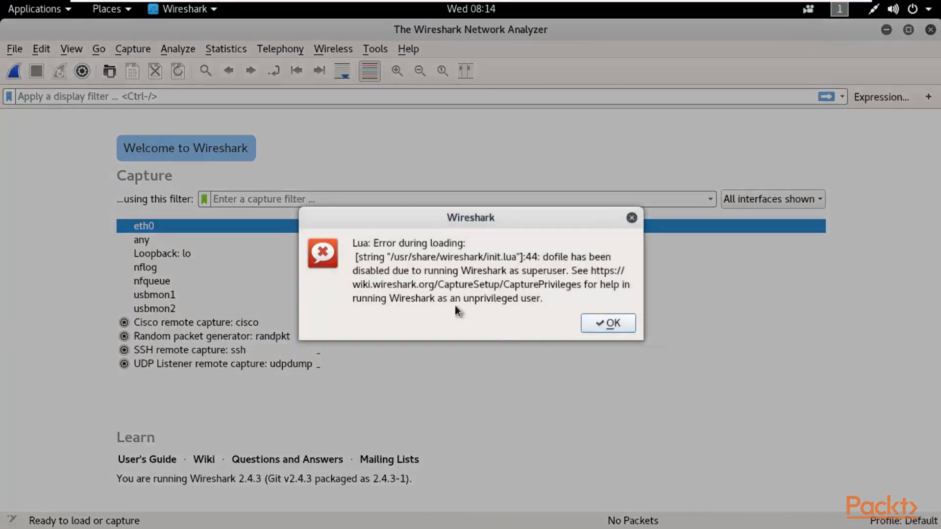
left_click(606, 325)
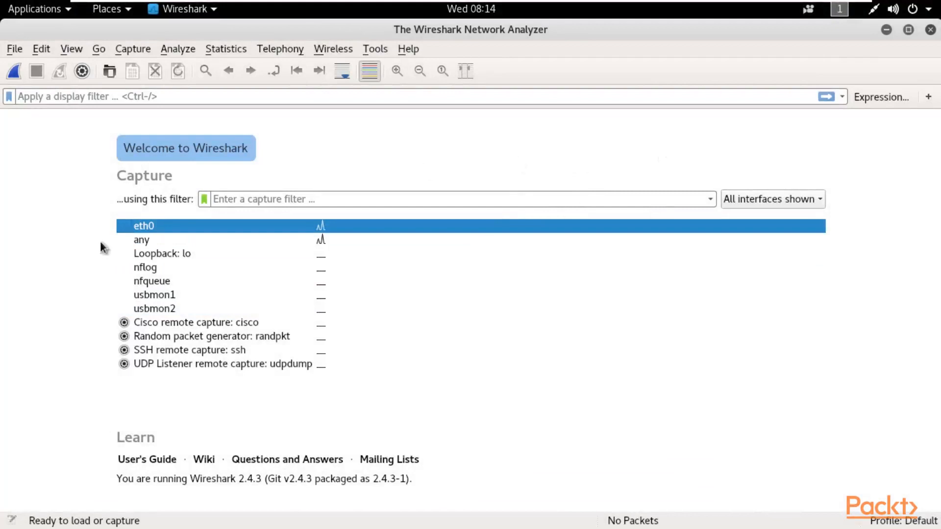
left_click(195, 227)
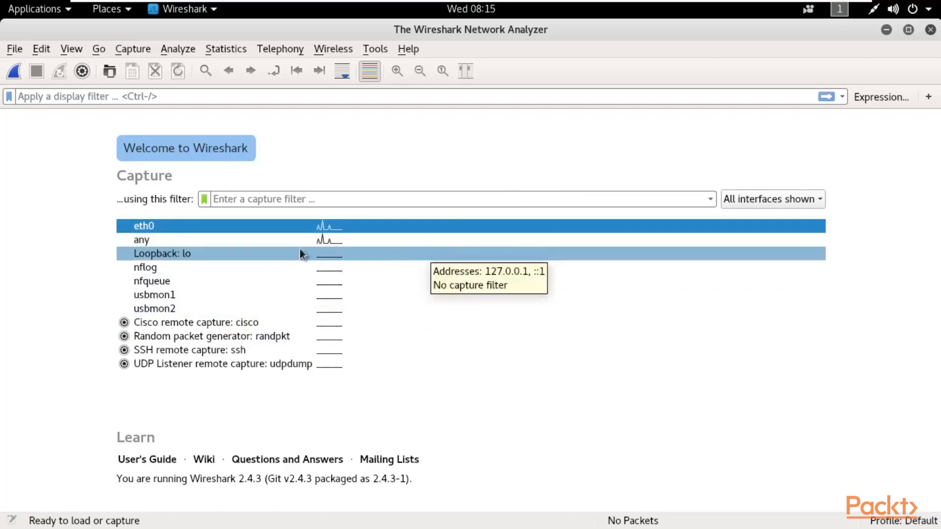
double_click(286, 230)
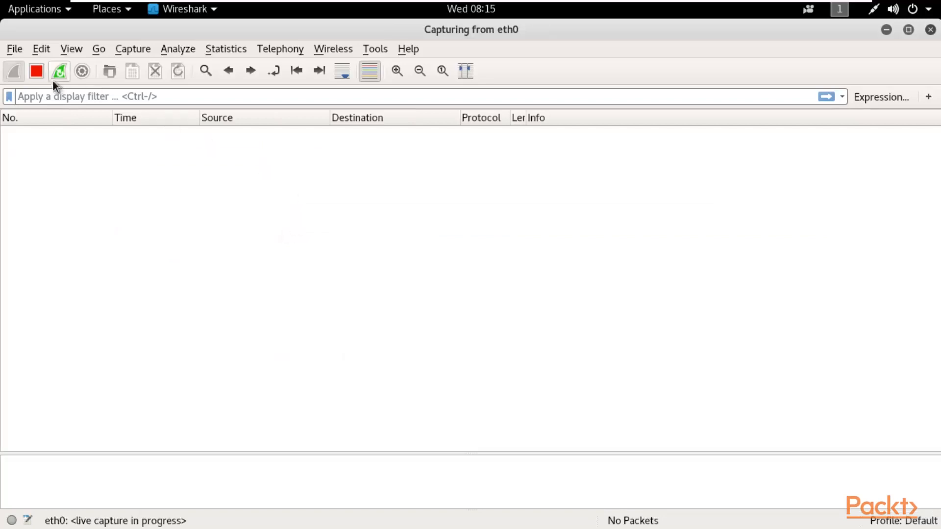
Restore down the capture window, open Firefox to generate network traffic, and maximize Wireshark again.
left_click_drag(378, 36, 398, 84)
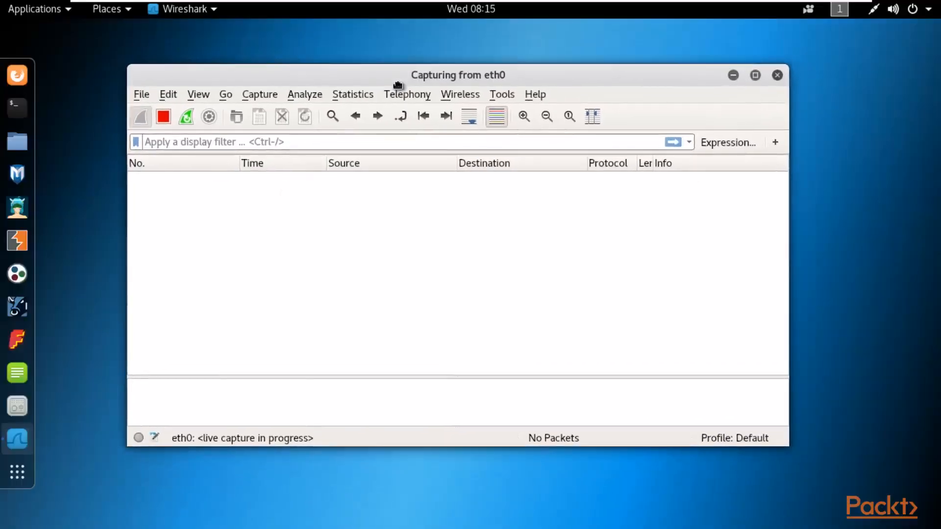
left_click(18, 79)
left_click(757, 77)
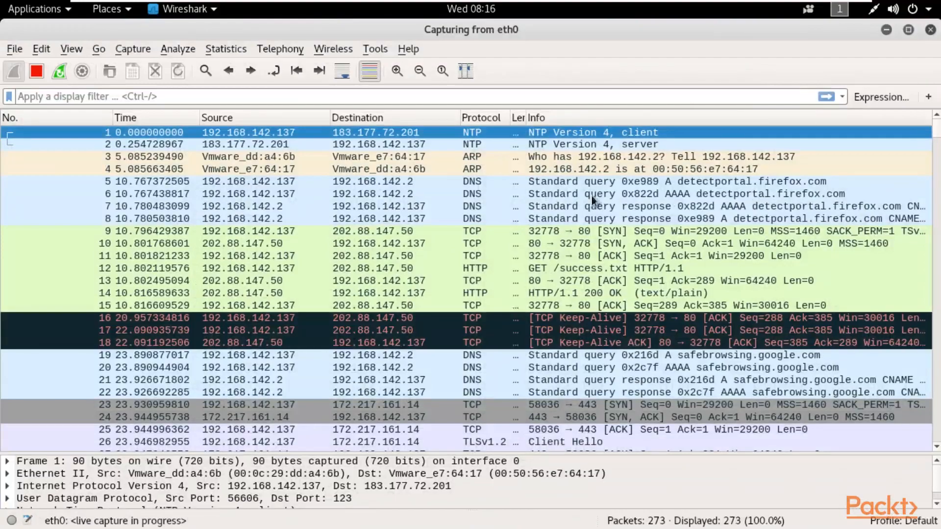
Examine the captured DNS packet 6 and TCP packet 10 in the packet list and stop the live capture.
left_click_drag(937, 134, 937, 304)
left_click_drag(936, 273, 934, 132)
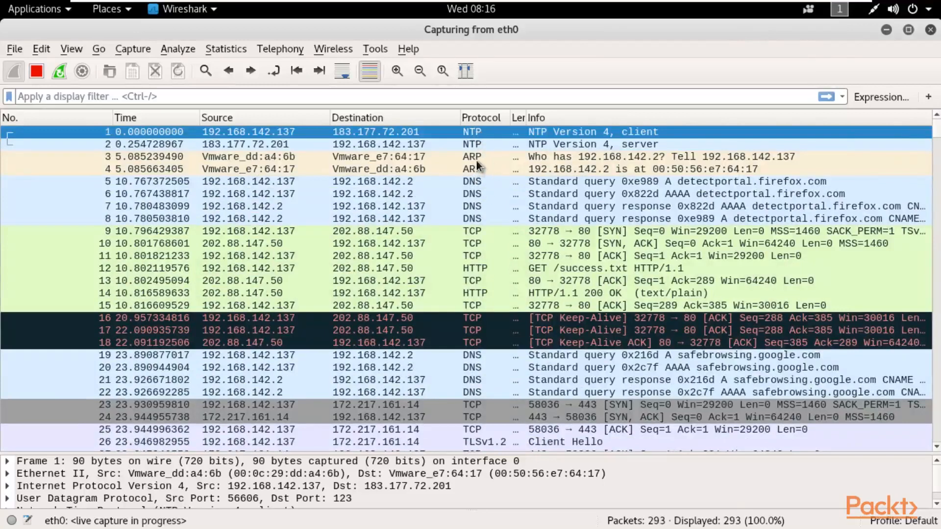
left_click(480, 198)
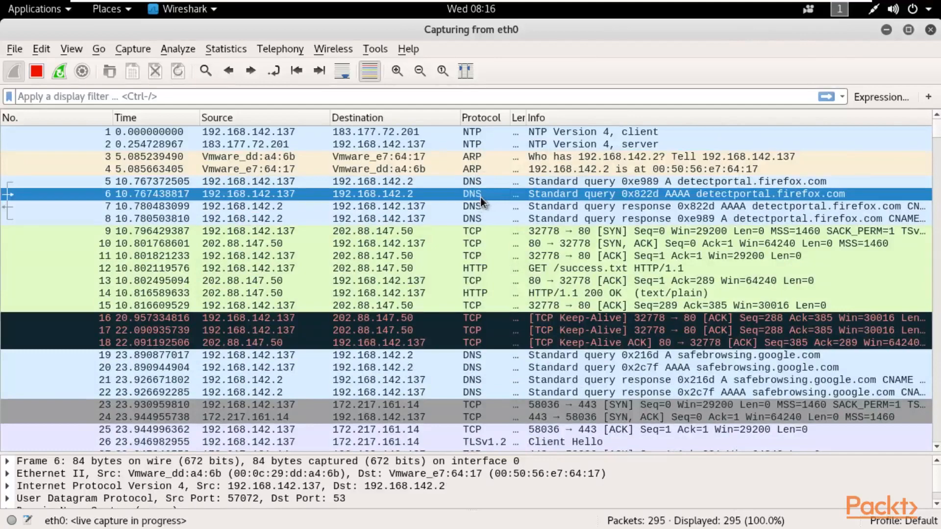
left_click(468, 241)
scroll(492, 240, "down", 6)
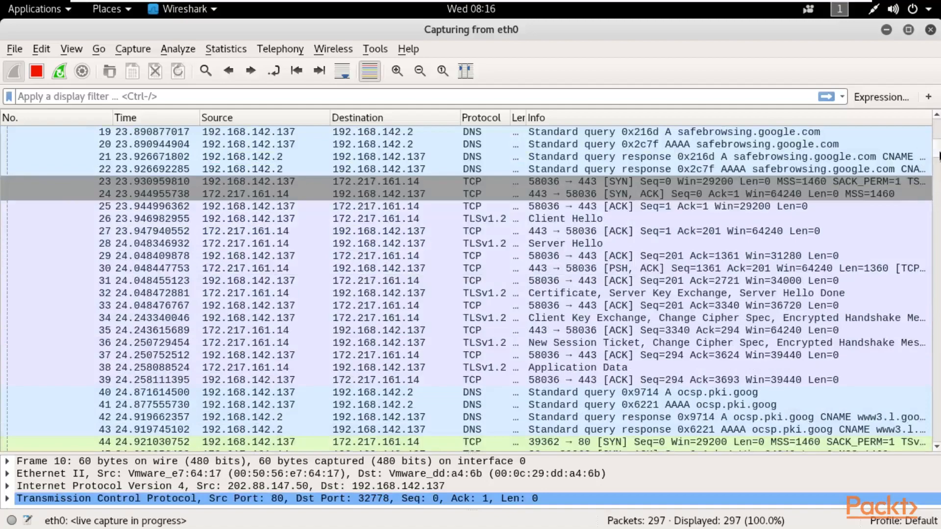
left_click_drag(937, 179, 937, 126)
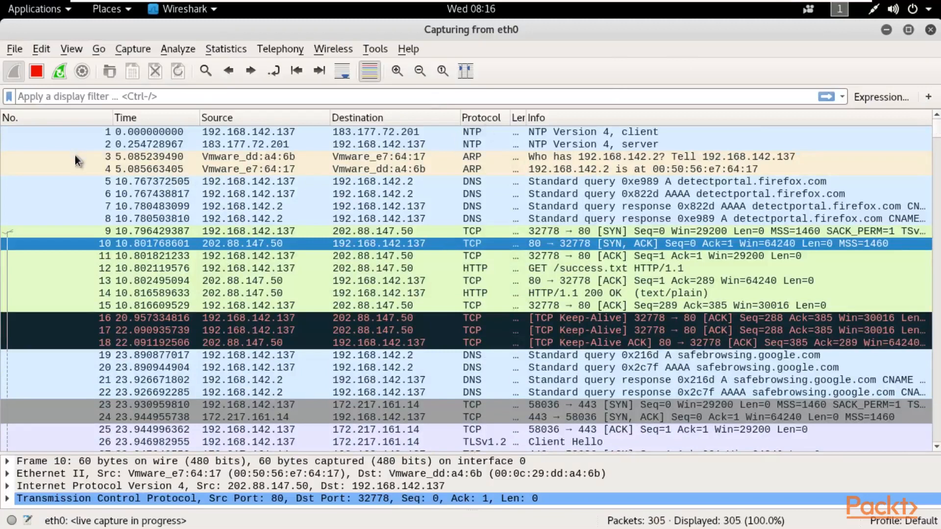
left_click(35, 74)
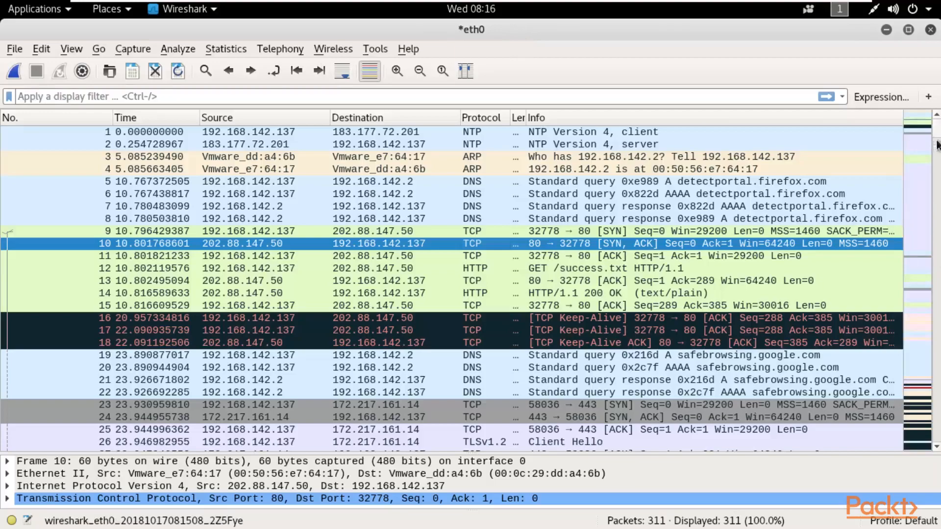
Filter the captured packets with the display filter tcp and review the list.
mouse_move(936, 135)
left_mouse_down()
mouse_move(937, 437)
mouse_move(937, 131)
left_mouse_up()
left_click(314, 97)
type("tcp")
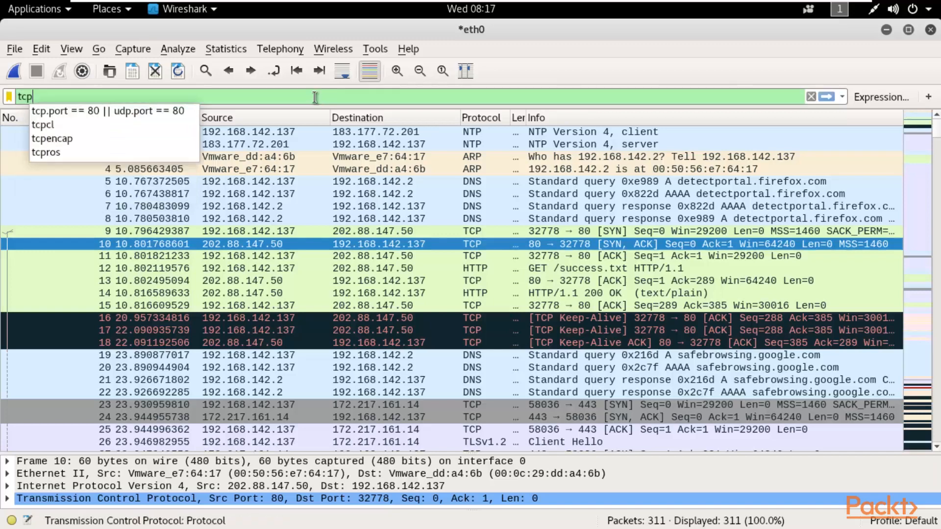
key("Return")
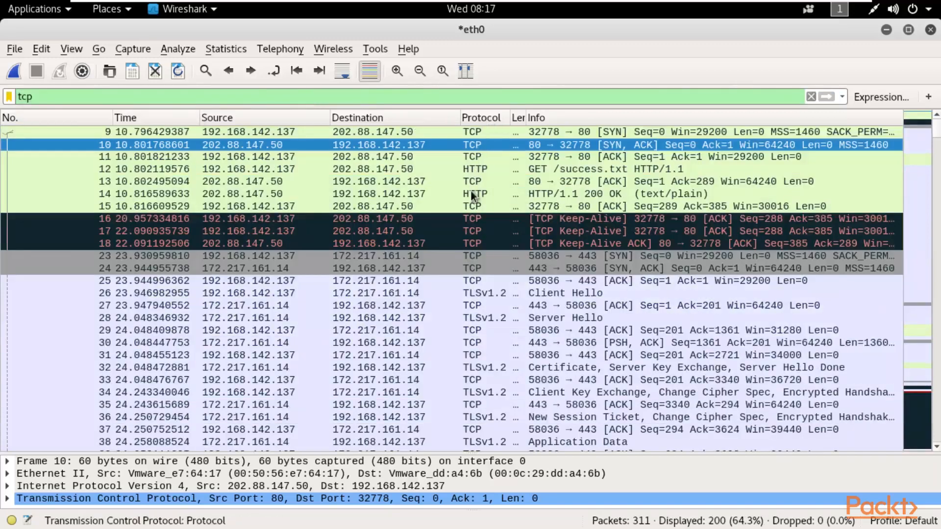
left_click_drag(934, 140, 937, 107)
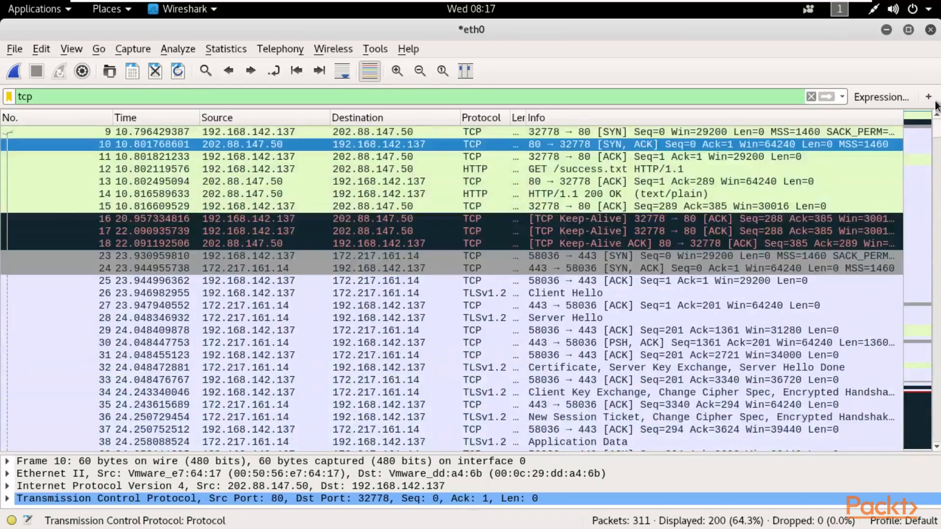
Replace the display filter with dns and look through the matching packets.
left_click_drag(76, 97, 2, 97)
type("dns")
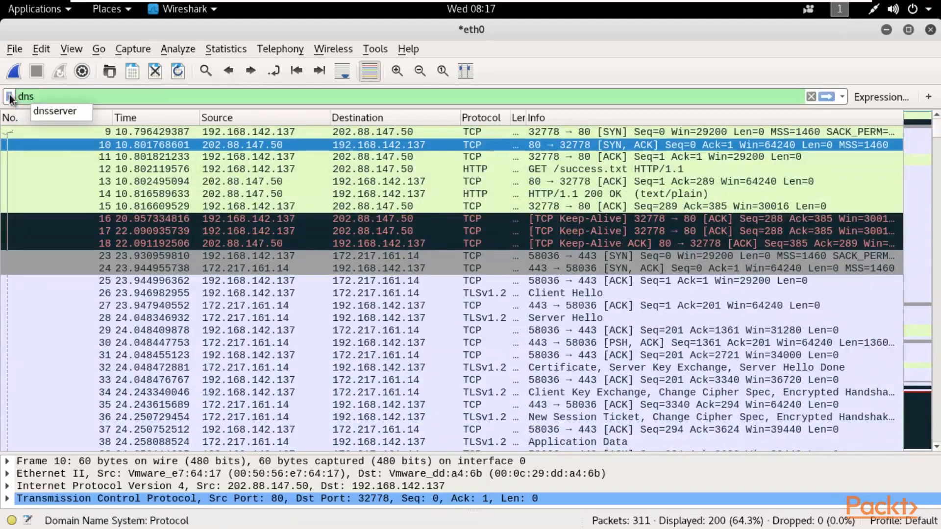
key("Return")
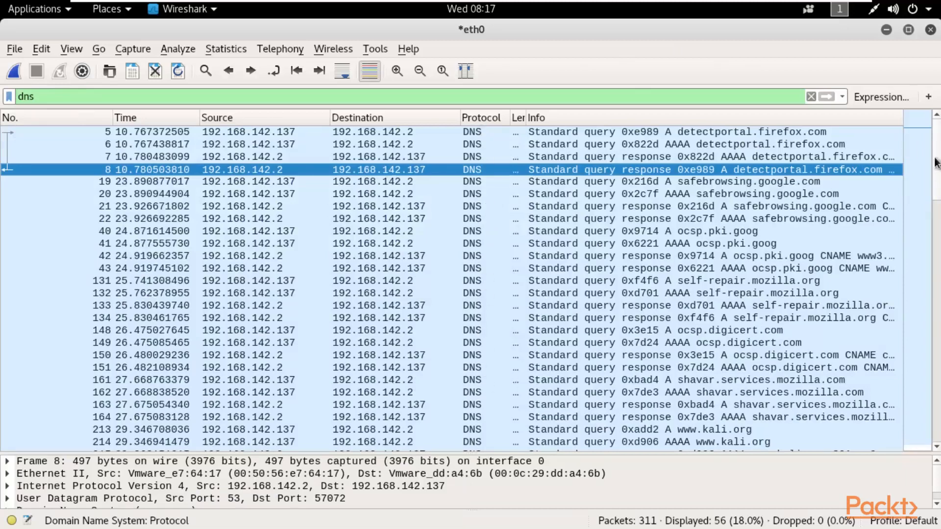
left_click_drag(936, 161, 936, 407)
left_click_drag(936, 321, 938, 128)
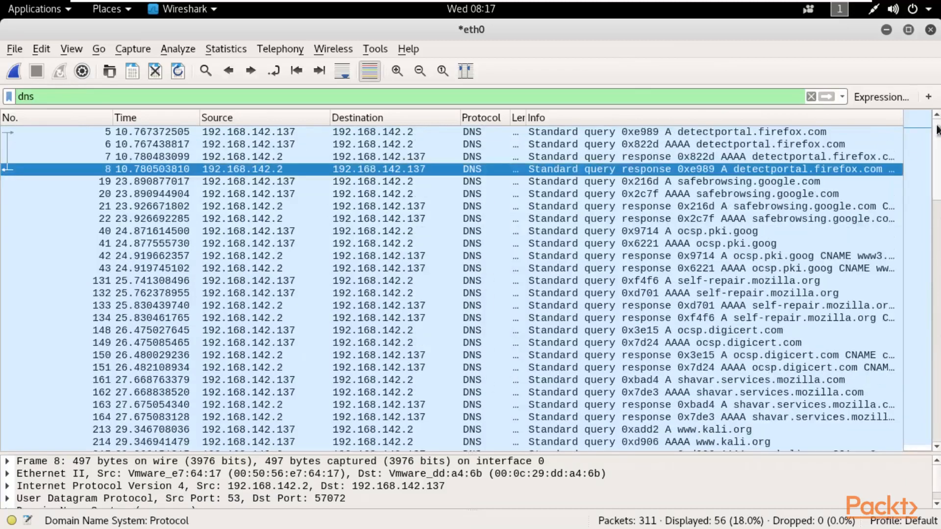
Change the display filter to ntp and apply it to the packet list.
left_click_drag(90, 102, 2, 96)
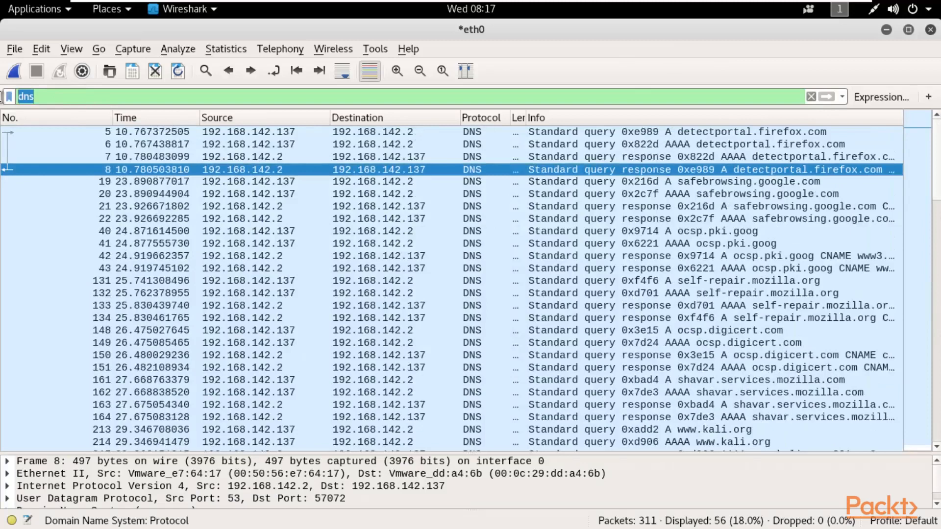
key("BackSpace")
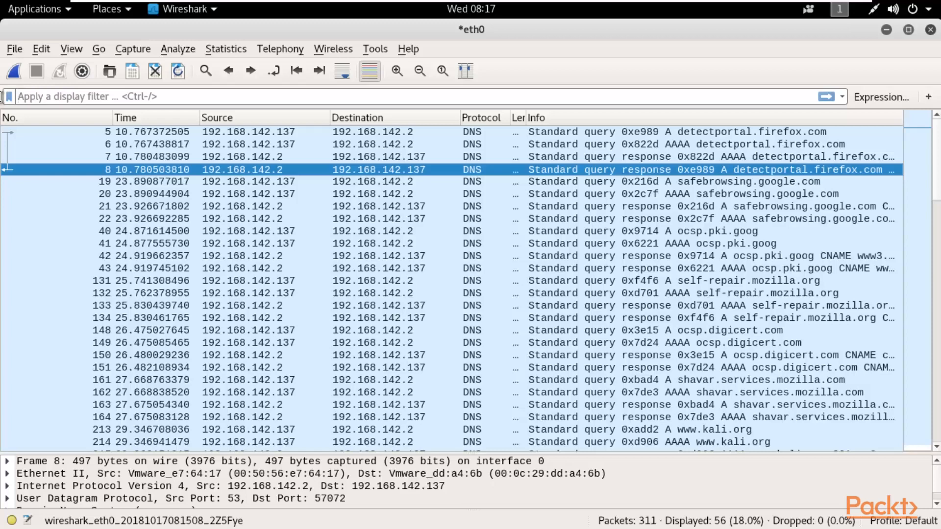
type("ntp")
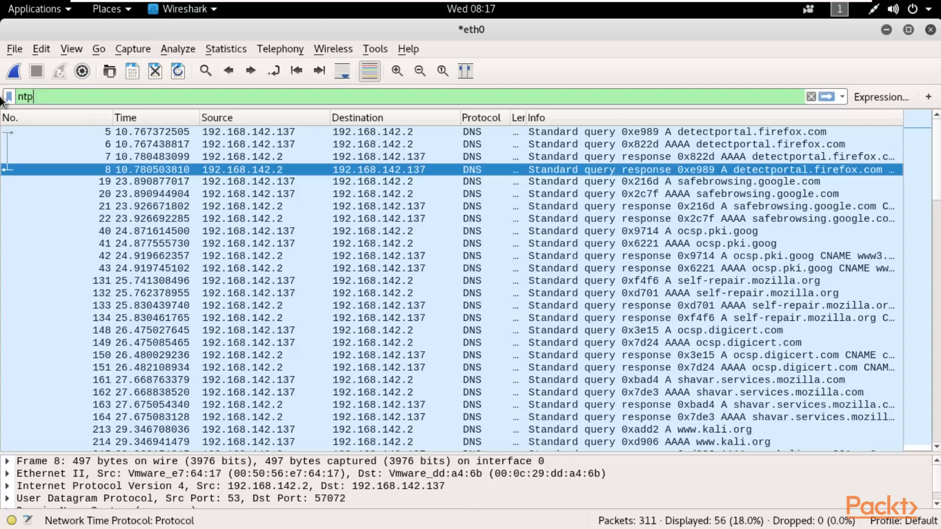
key("Return")
Clear the display filter and look through the full list of captured packets.
left_click_drag(40, 97, 1, 99)
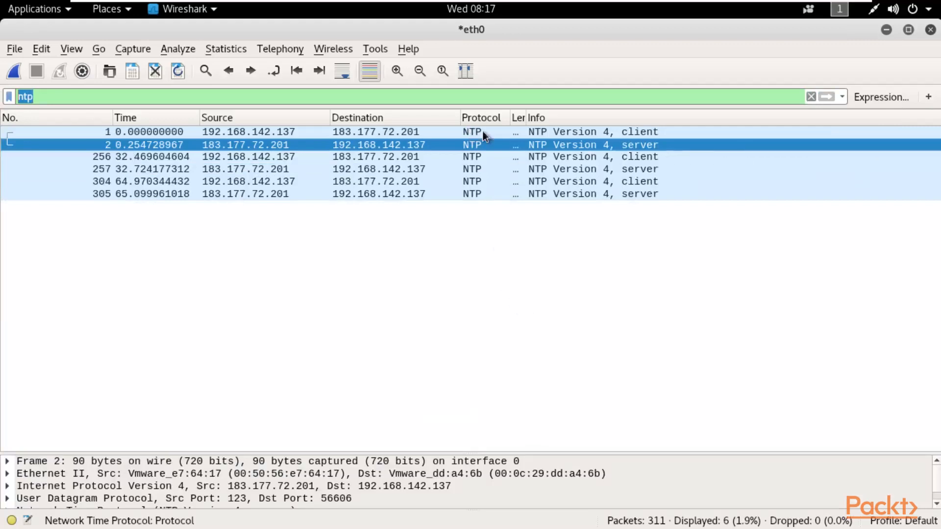
left_click(810, 96)
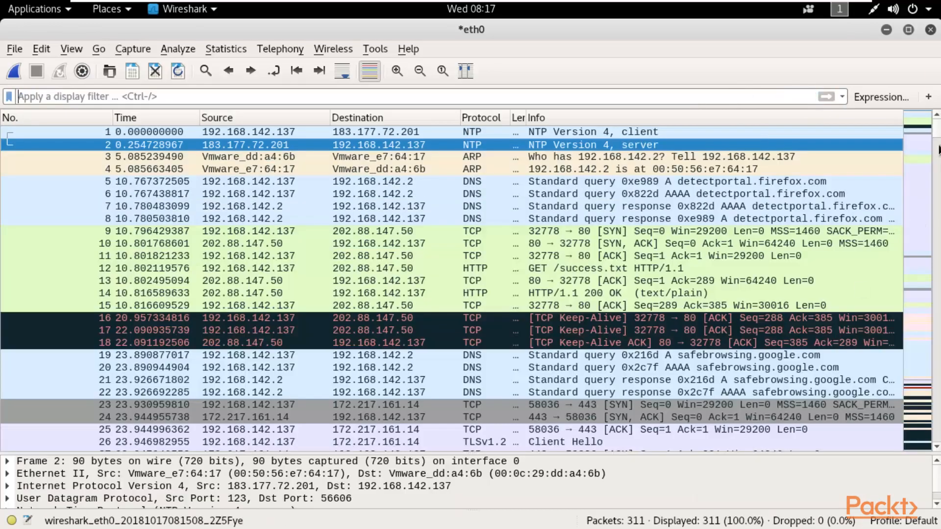
scroll(936, 138, "down", 11)
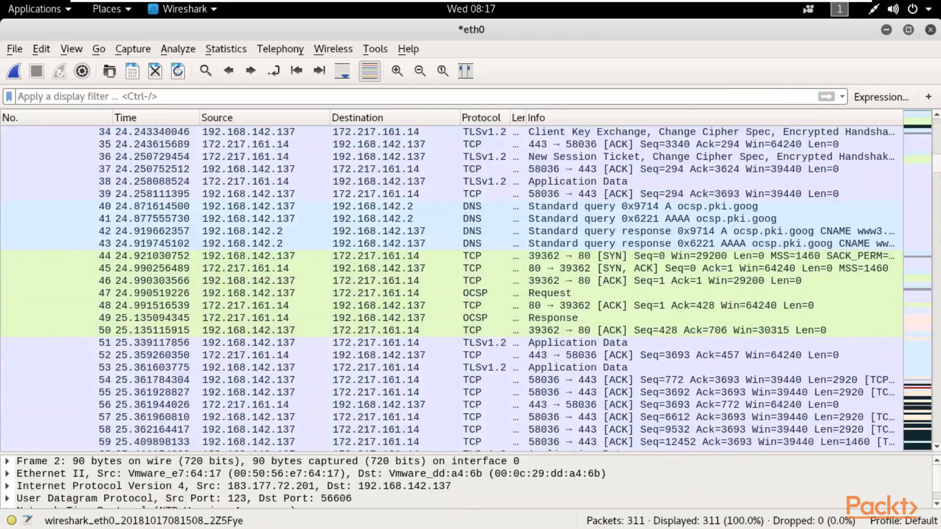
scroll(937, 221, "down", 20)
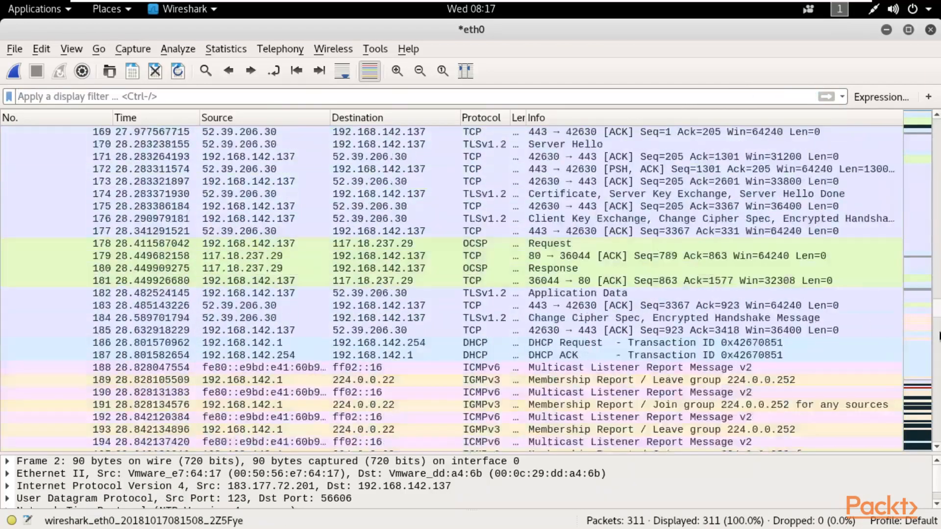
left_click_drag(939, 332, 933, 127)
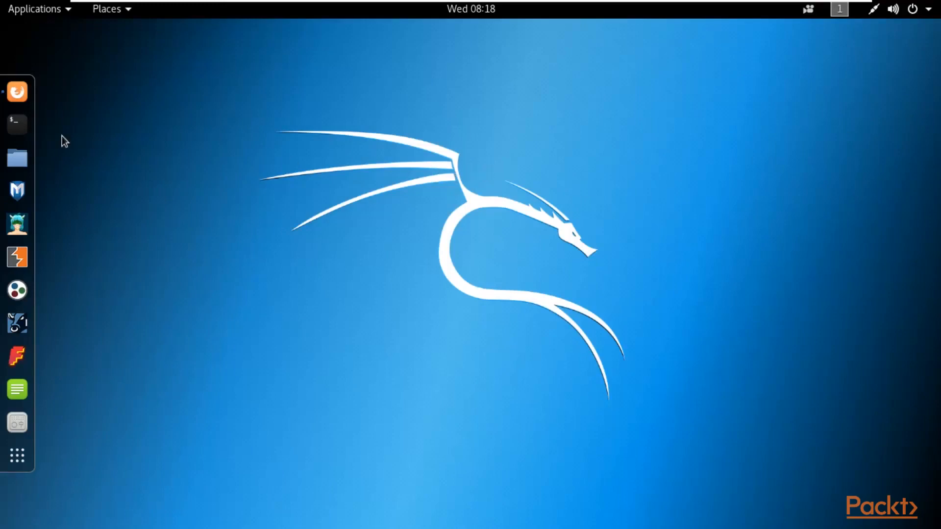
Open Firefox and search the web for vulnweb.com.
left_click(17, 91)
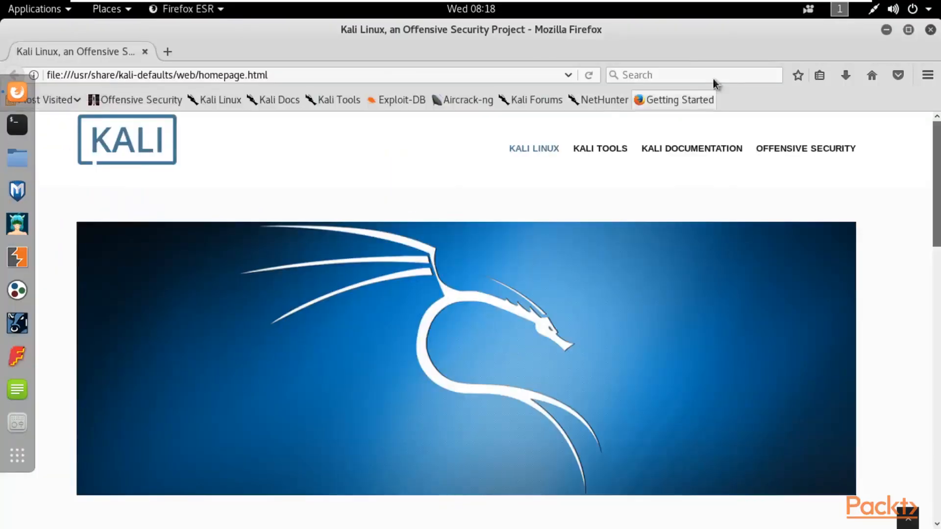
left_click(677, 73)
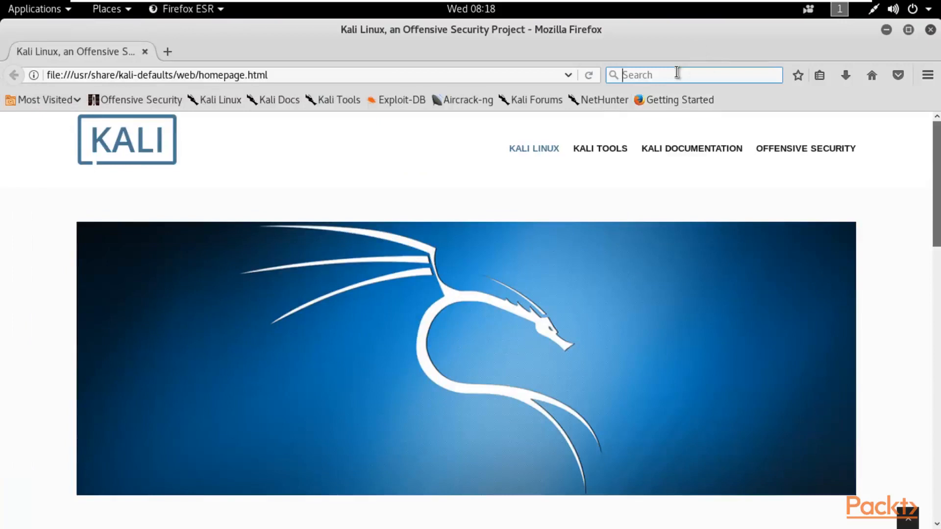
type("vul")
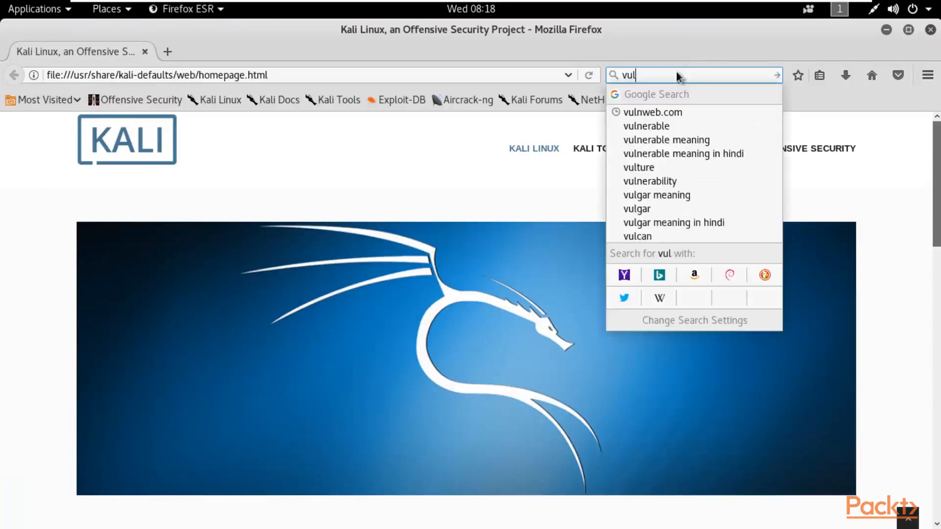
type("nweb")
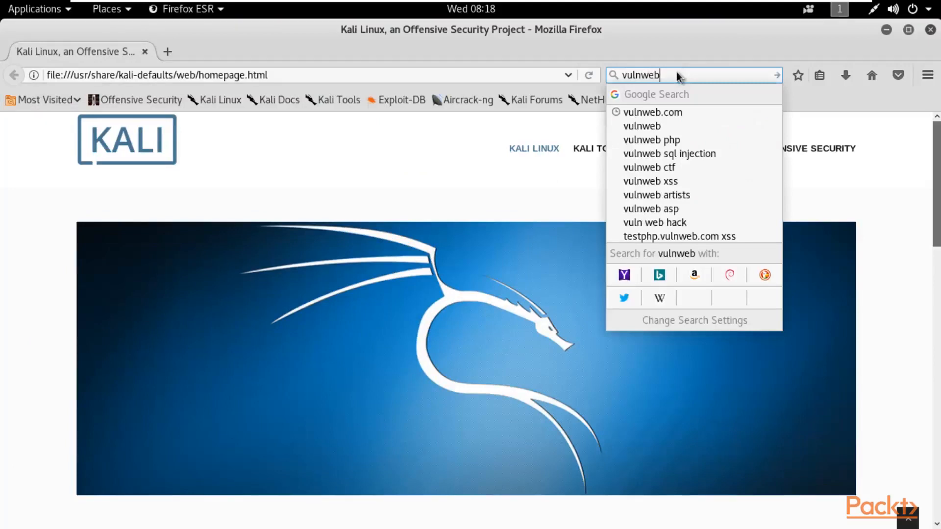
type(".c")
type("om")
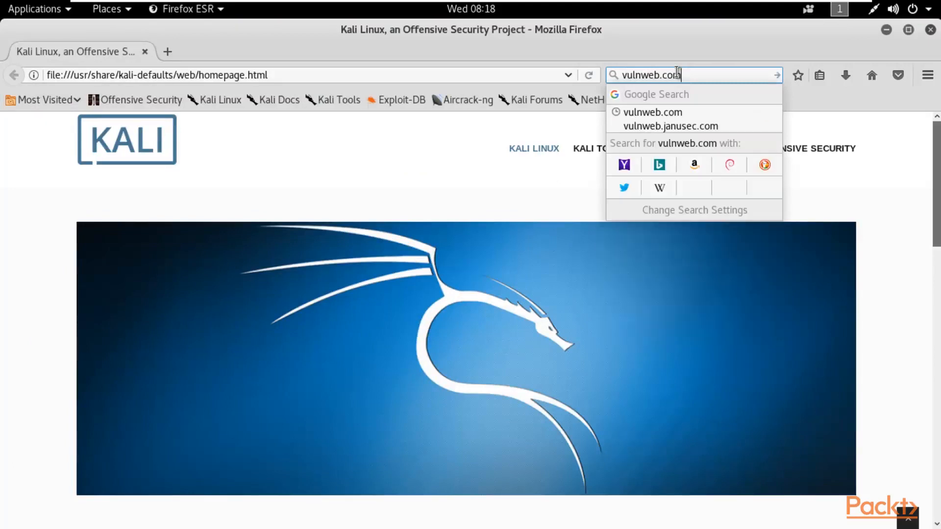
key("Return")
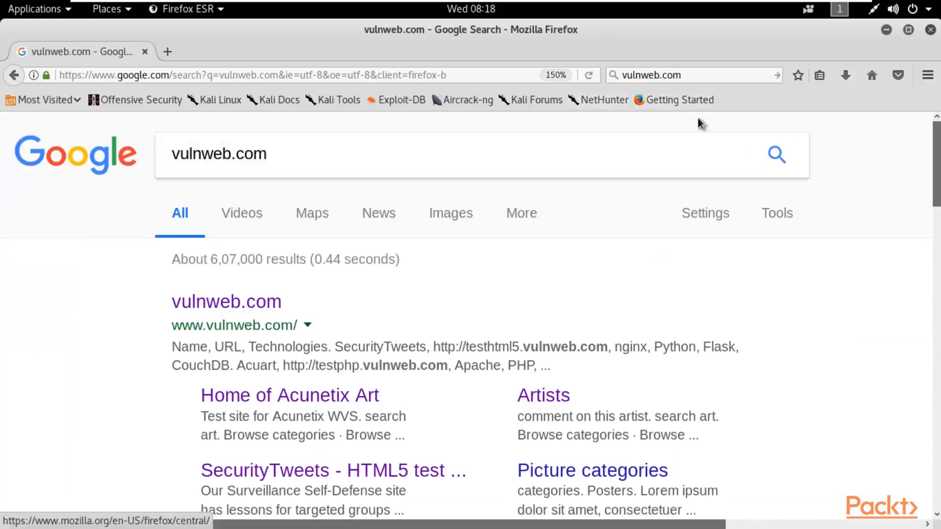
left_click(264, 310)
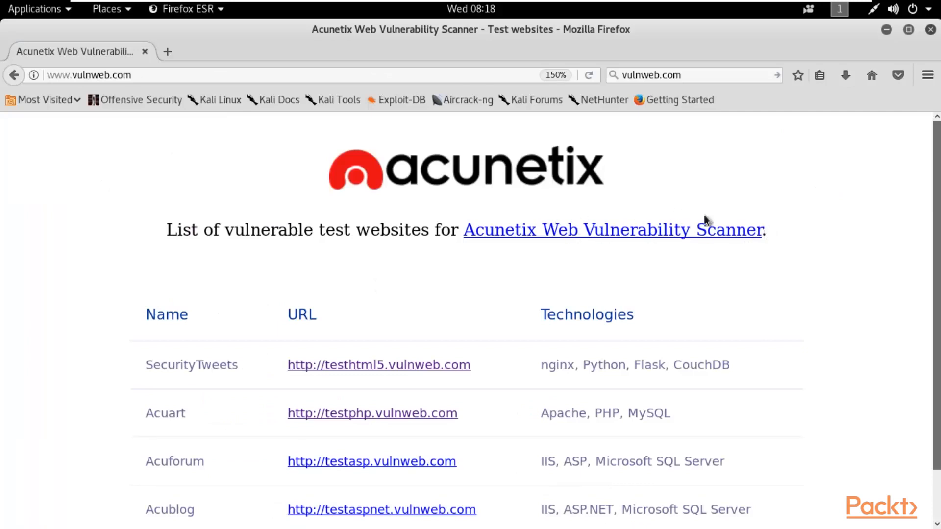
scroll(812, 231, "down", 1)
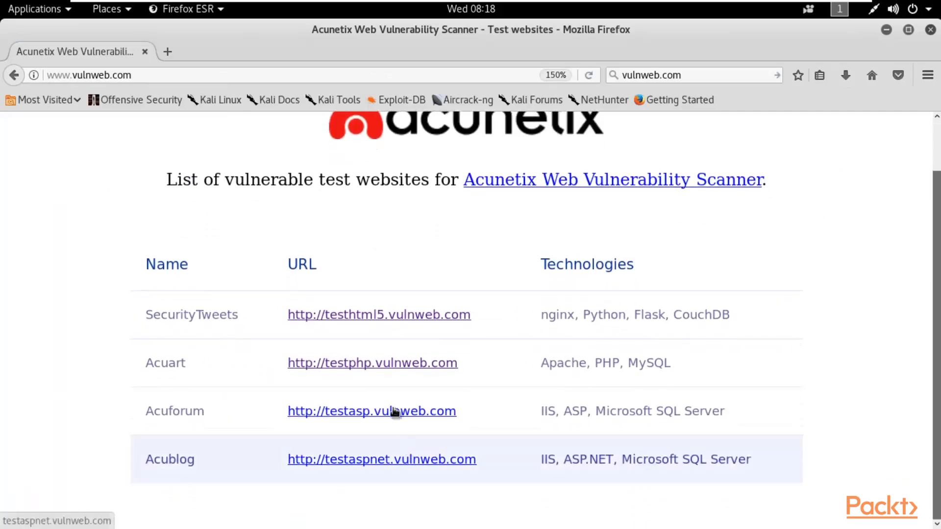
left_click(380, 366)
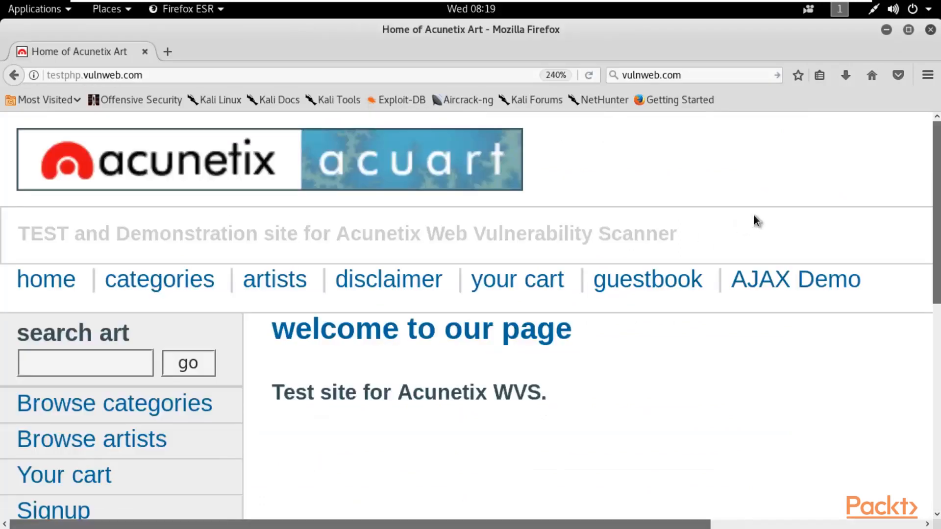
Open the Acuart test site's login page and enlarge it to 240%, bringing the username and password form into view.
key("ctrl+minus")
key("ctrl+minus")
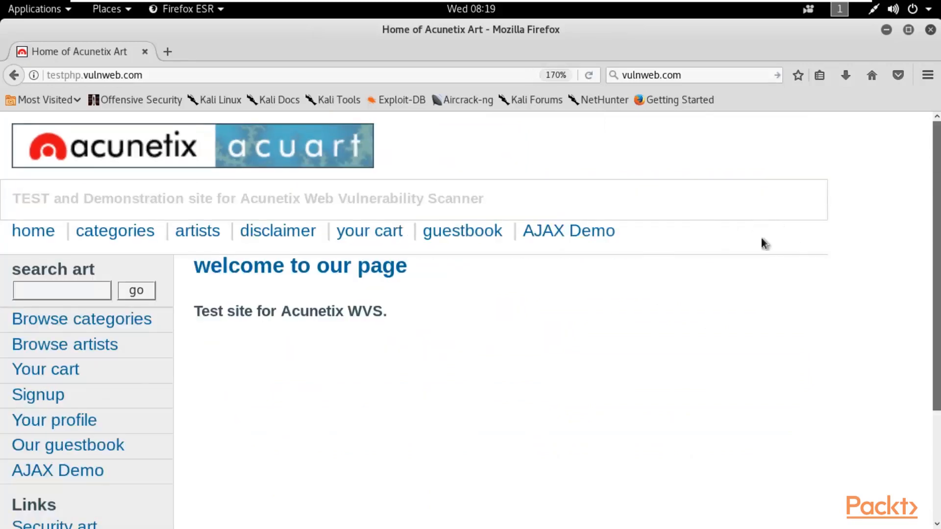
scroll(650, 254, "down", 2)
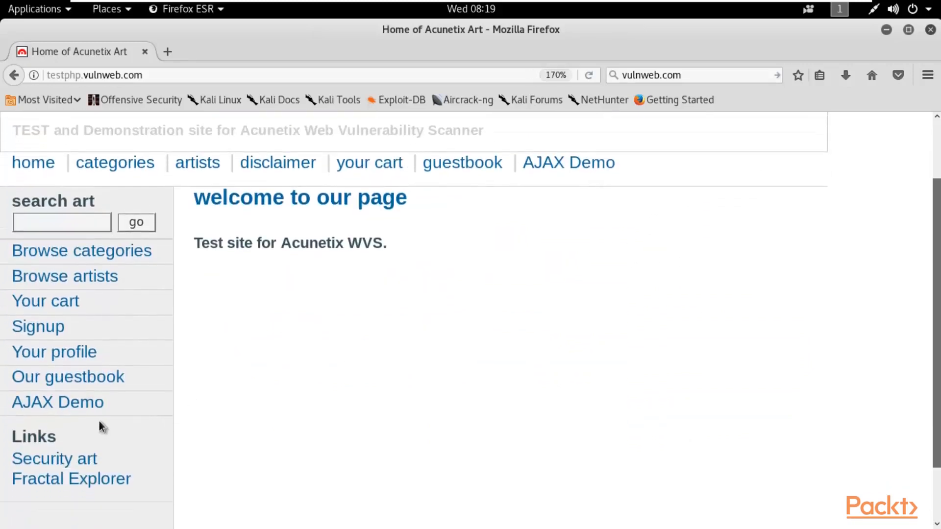
left_click(50, 337)
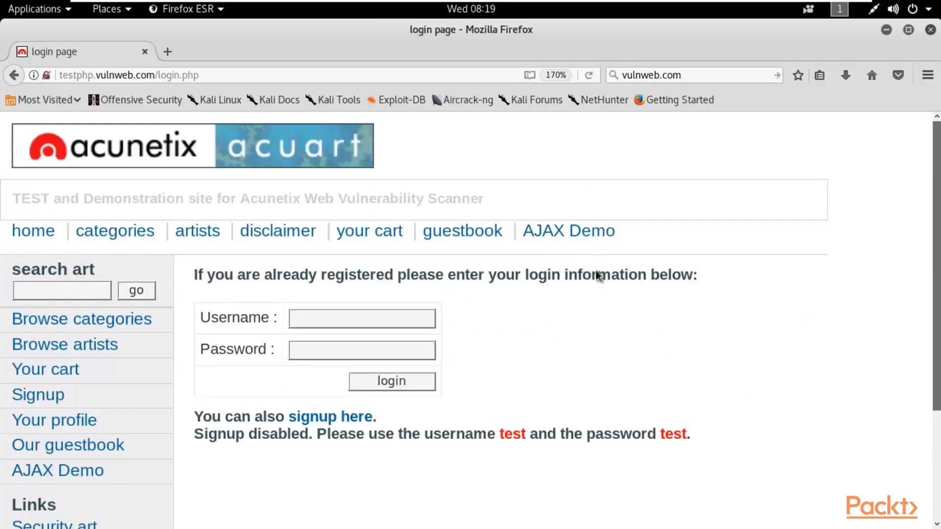
key("ctrl+plus")
key("ctrl+plus")
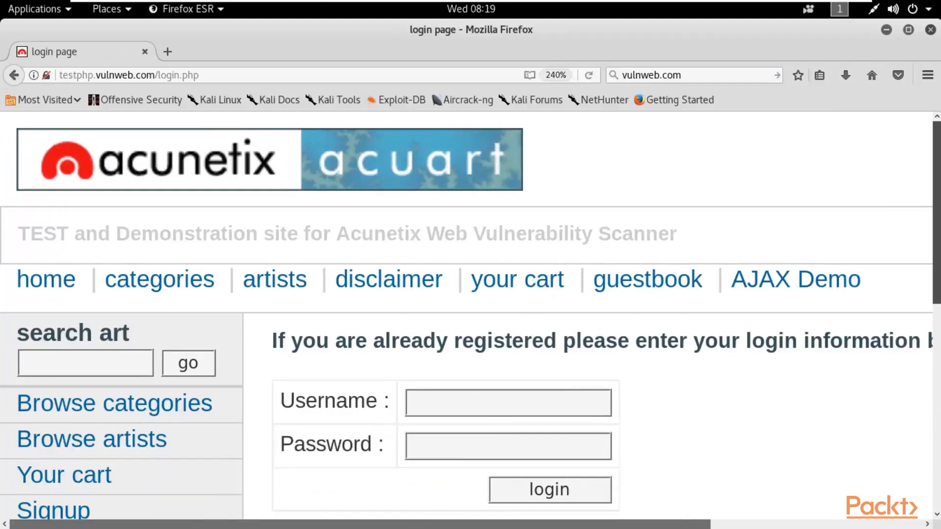
scroll(612, 292, "down", 1)
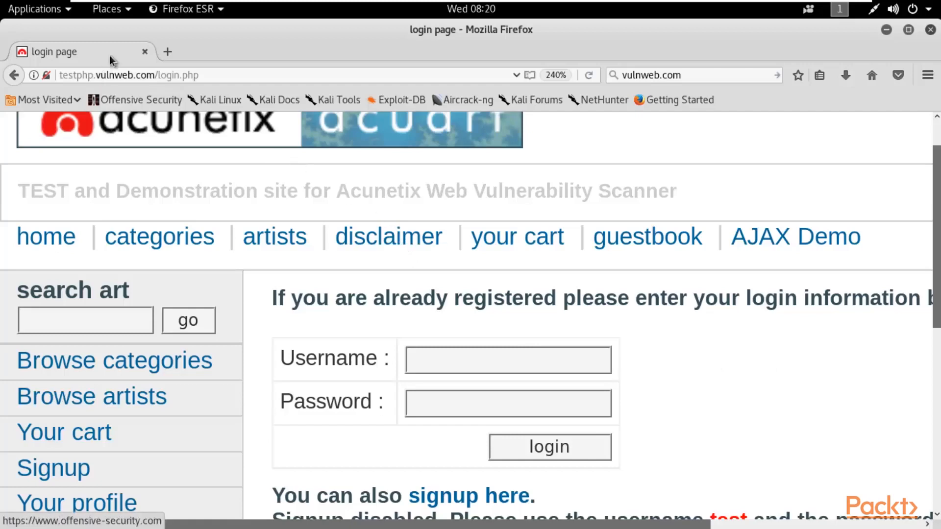
Launch Wireshark from the Sniffing & Spoofing tools, dismiss the Lua error, and start a live capture on eth0.
left_click(33, 9)
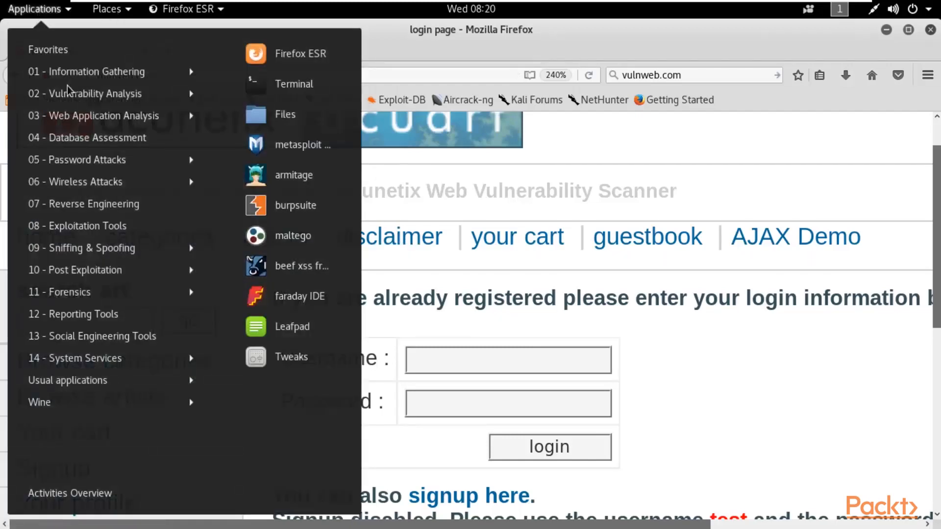
mouse_move(102, 250)
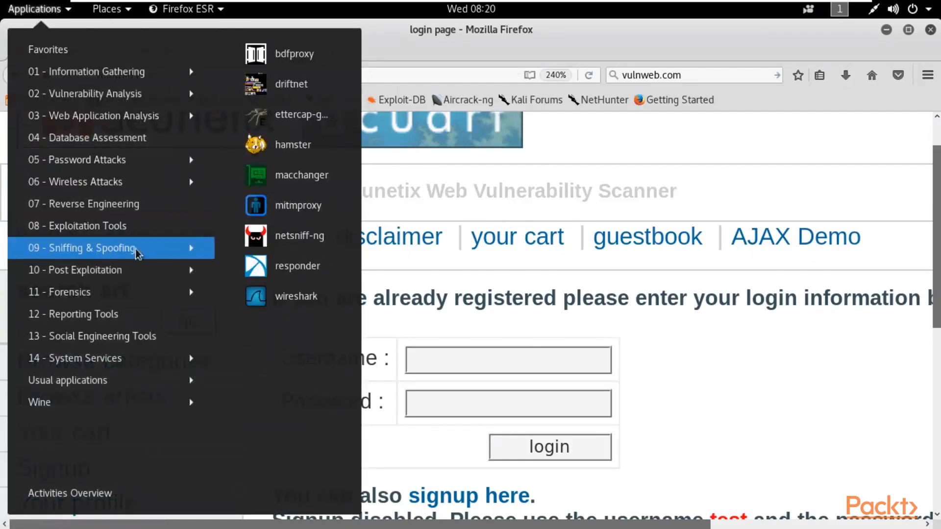
left_click(293, 305)
left_click(890, 30)
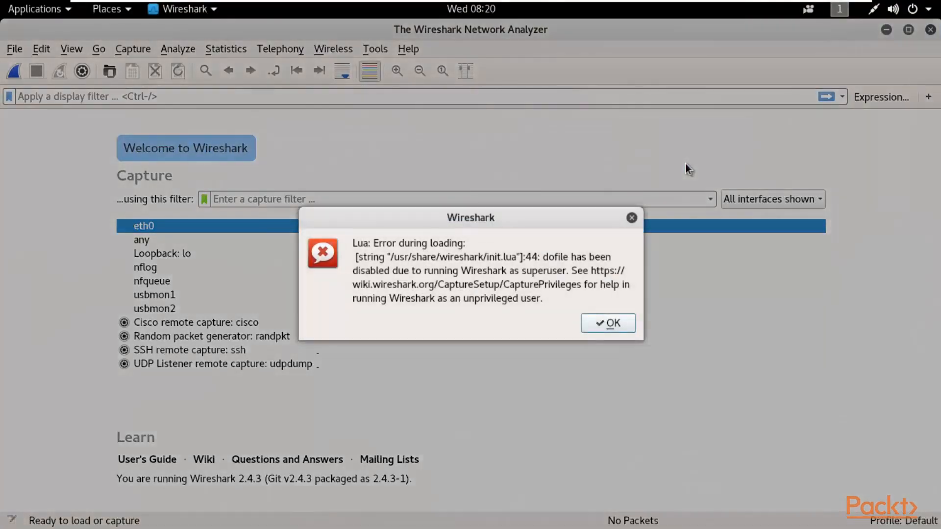
left_click(601, 324)
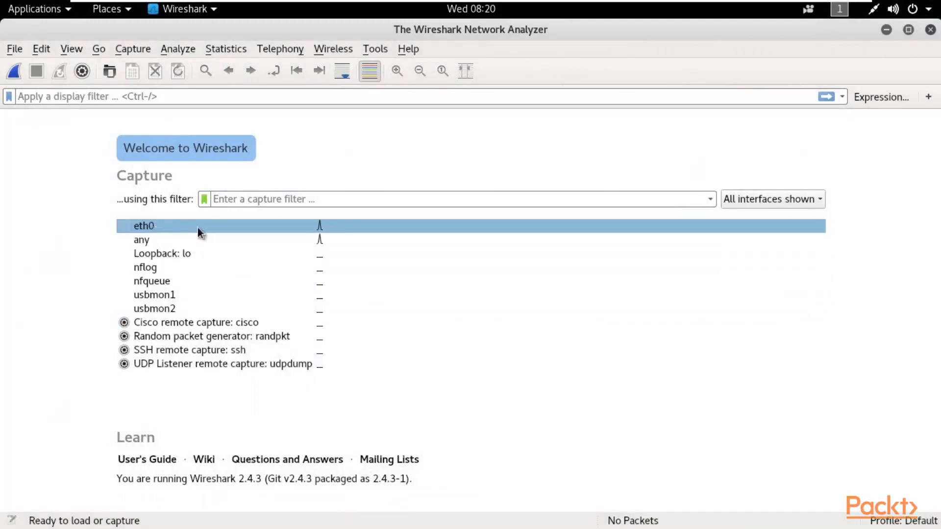
double_click(320, 227)
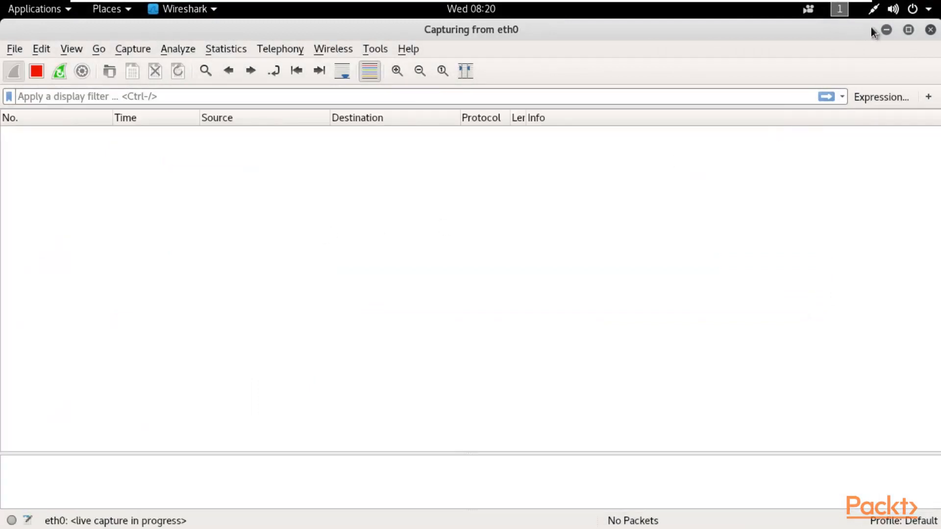
Switch to Firefox, submit the login form with username admin and the account password, and dismiss the offer to remember the login.
left_click(885, 29)
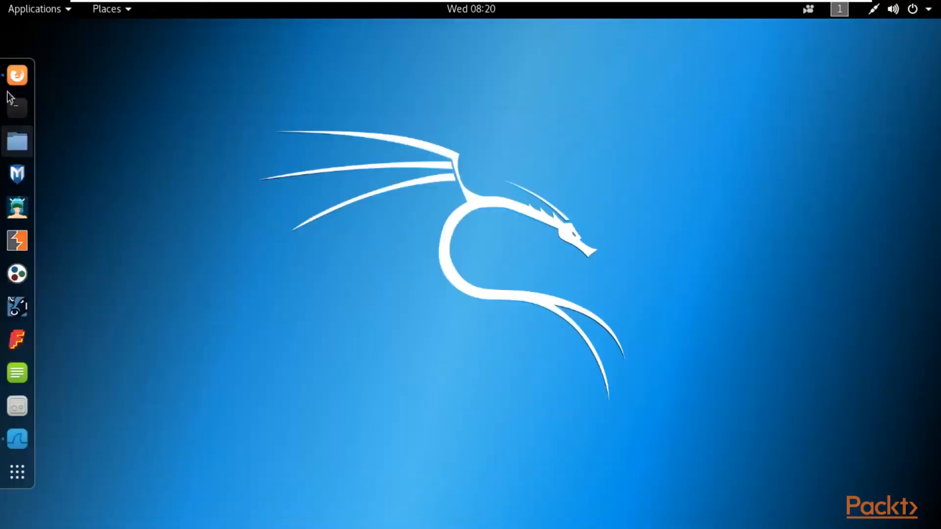
left_click(16, 75)
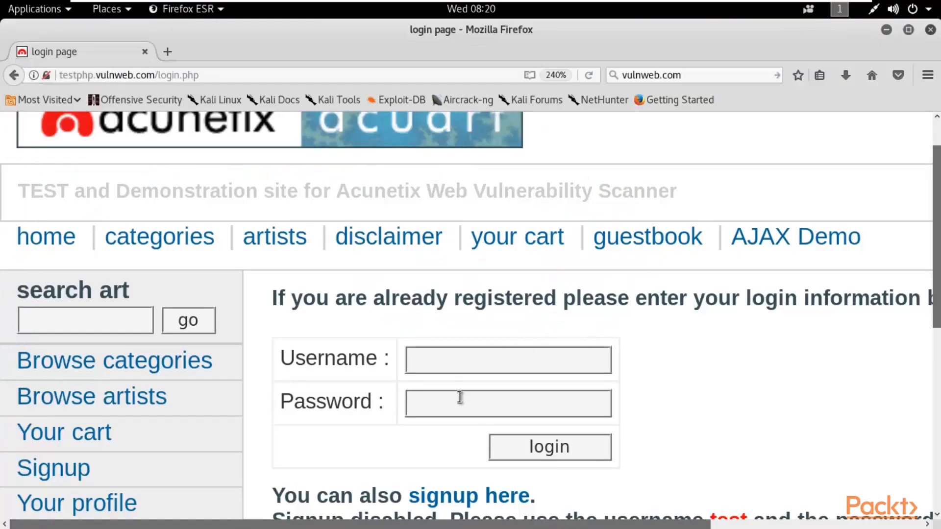
left_click(472, 361)
type("admin")
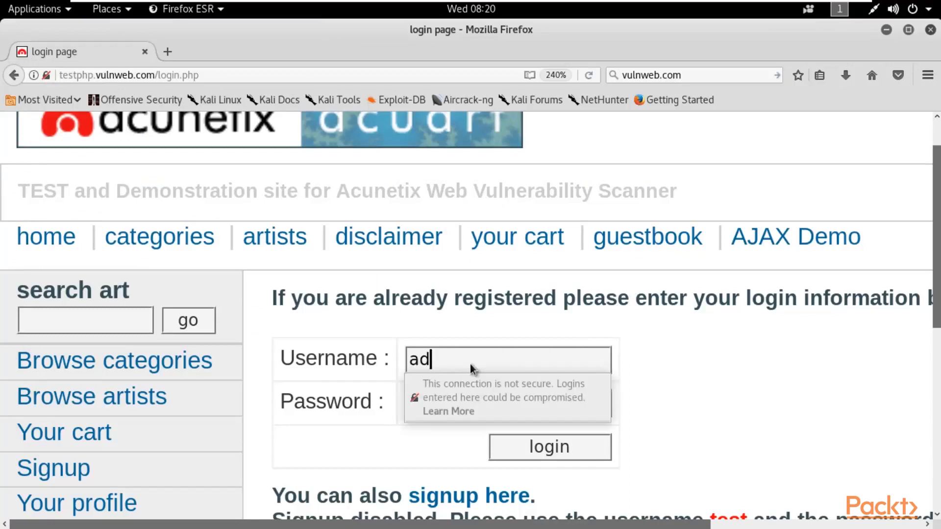
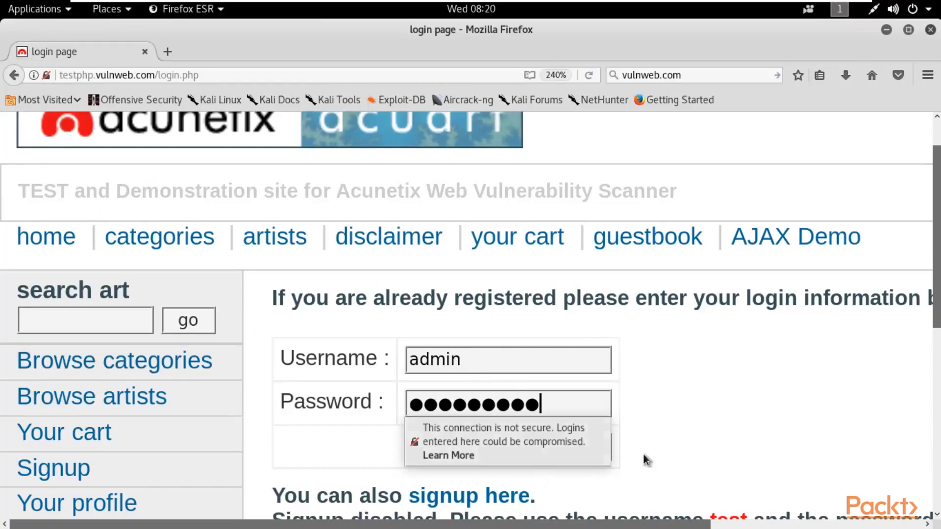
left_click(715, 466)
left_click(564, 452)
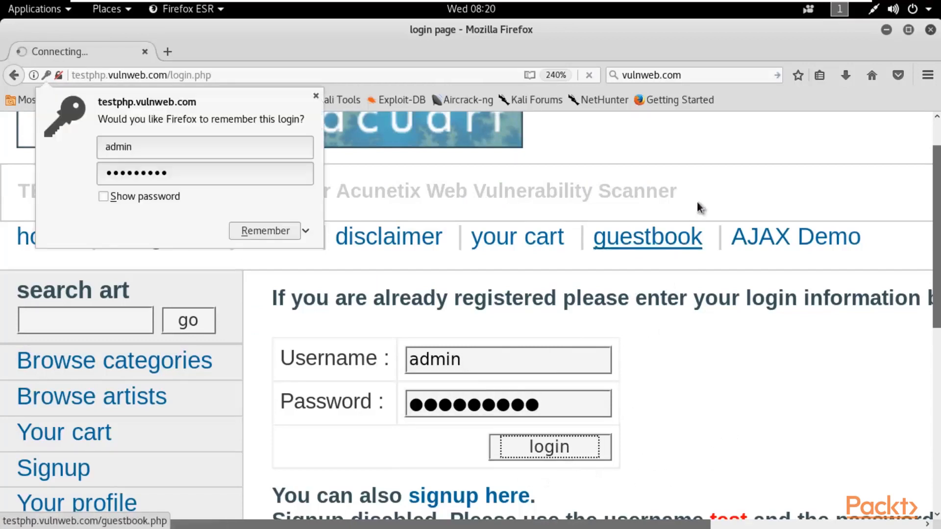
left_click(316, 97)
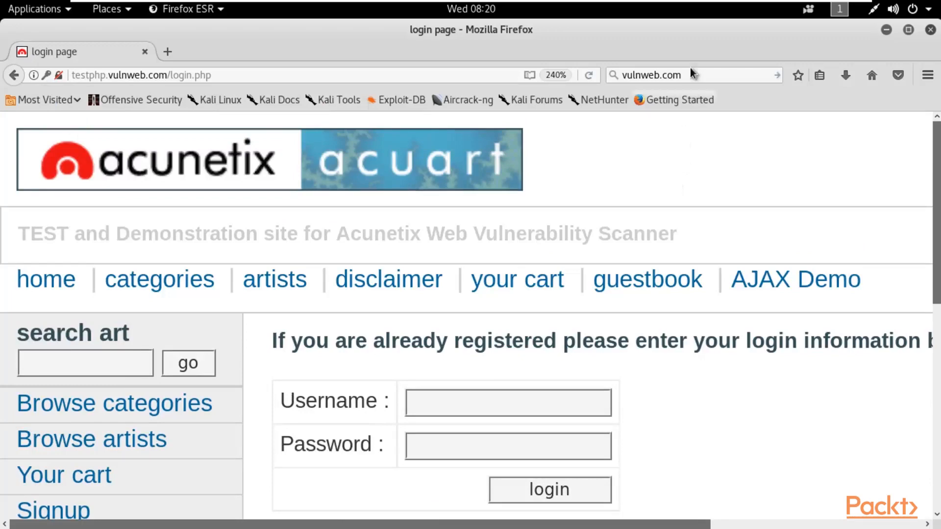
Switch back to Wireshark, look through the captured login traffic, and stop the eth0 capture.
left_click(886, 30)
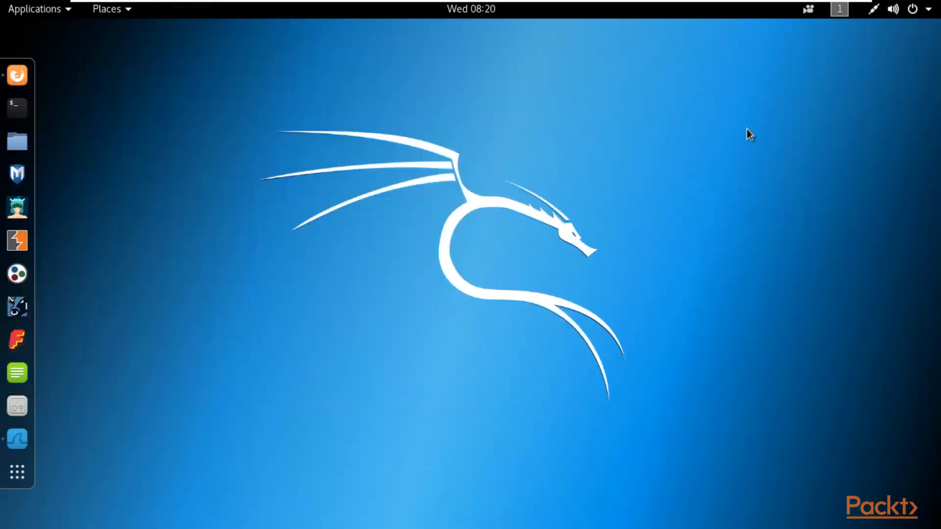
left_click(16, 445)
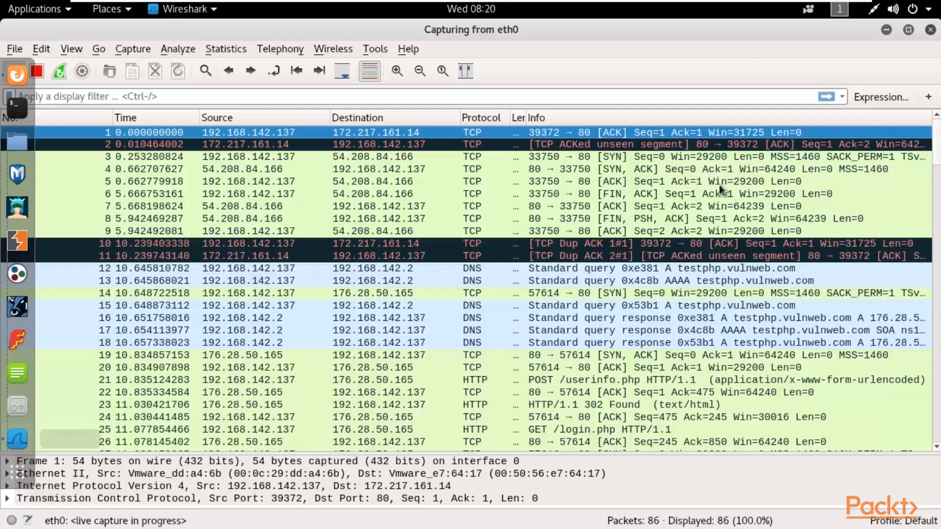
scroll(938, 142, "down", 16)
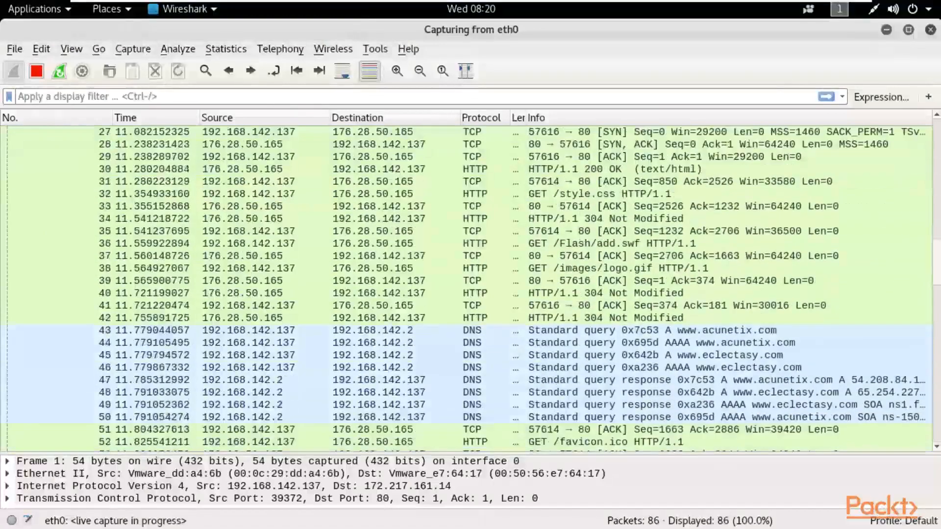
scroll(938, 421, "down", 4)
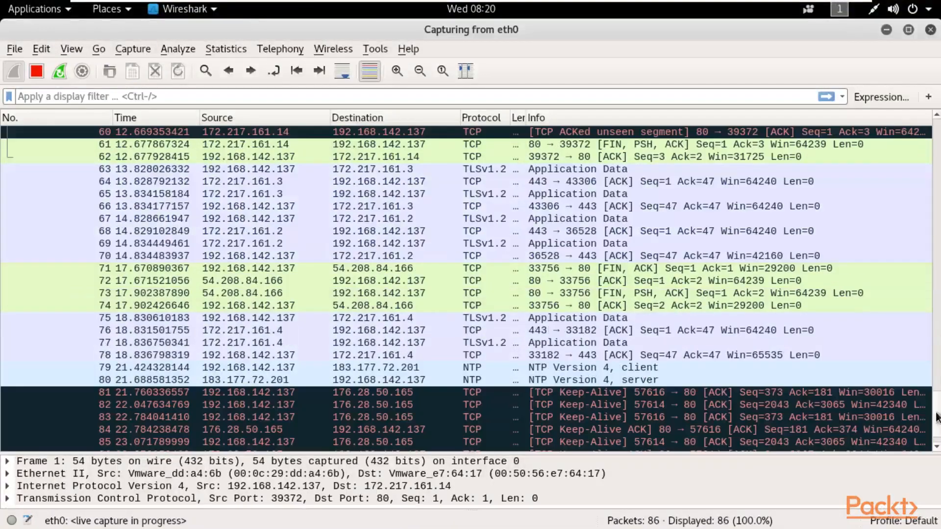
scroll(938, 158, "up", 11)
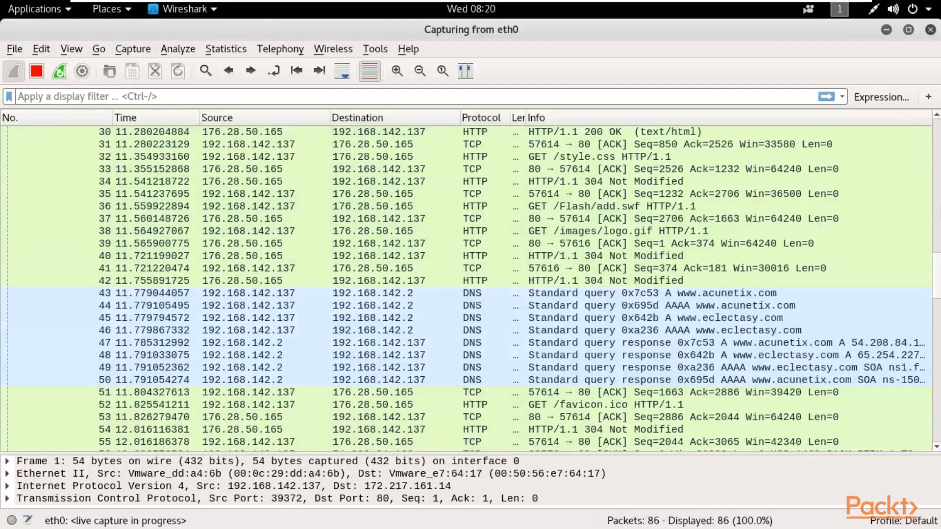
scroll(938, 157, "up", 10)
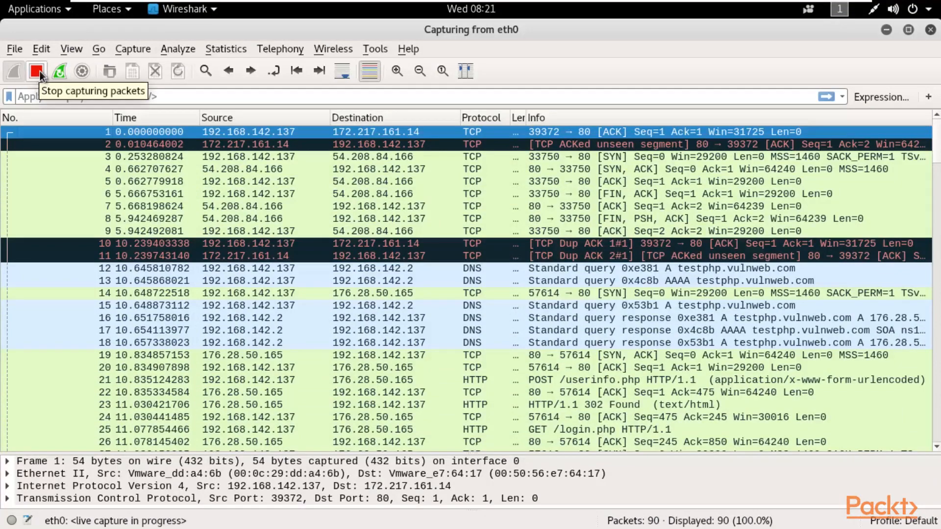
left_click(34, 71)
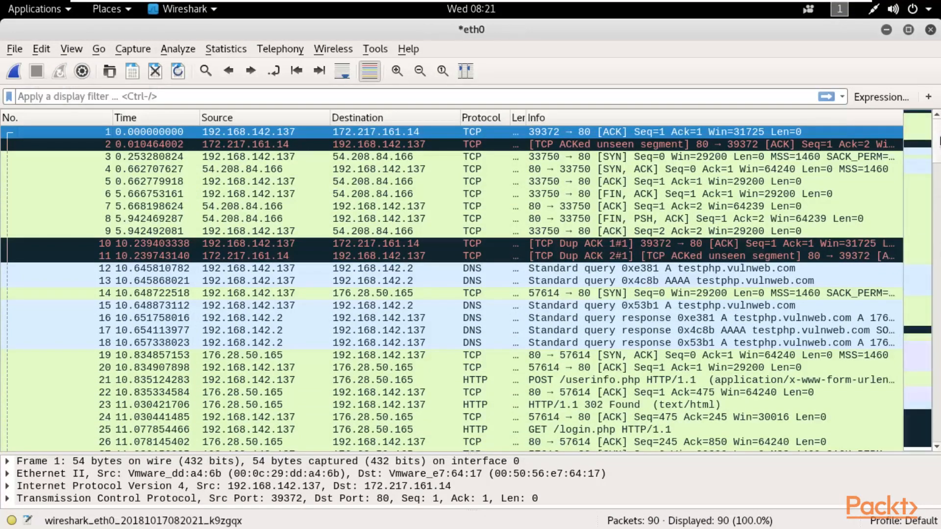
Apply the display filter http to the stopped capture's packet list.
left_click_drag(939, 142, 662, 69)
mouse_move(126, 1)
left_click(50, 94)
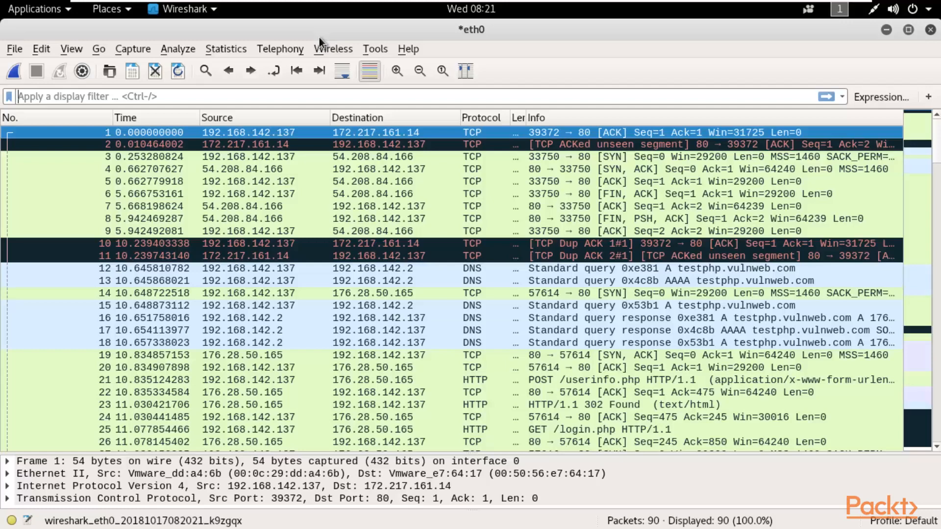
type("http")
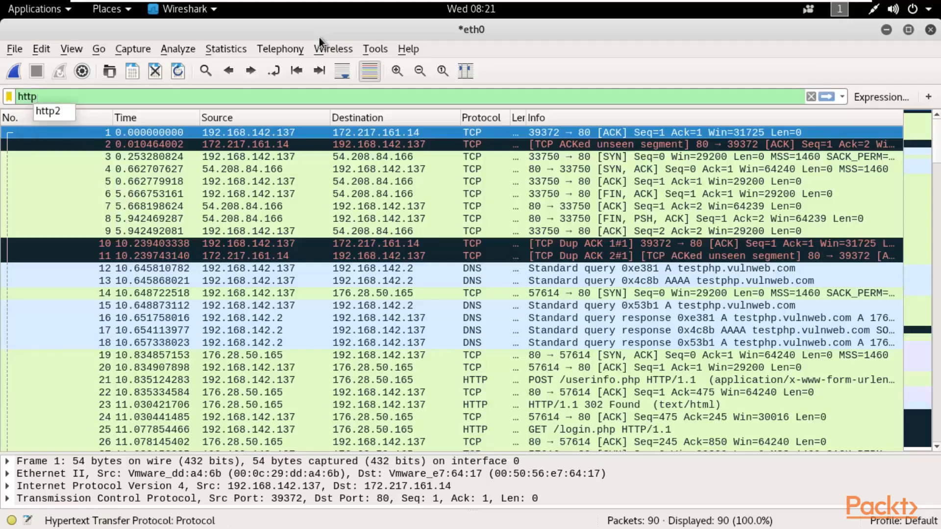
key("Return")
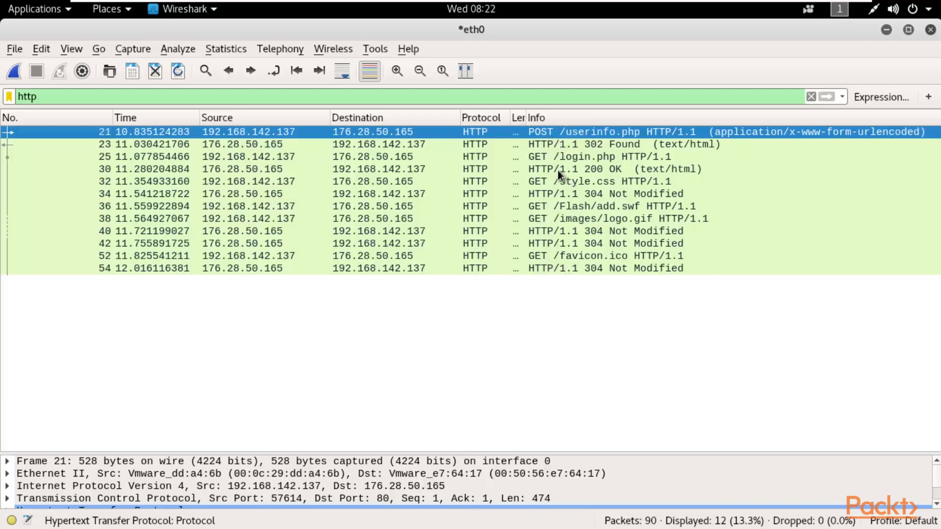
Look through the filtered HTTP packets and select the POST /userinfo.php request.
left_click_drag(558, 170, 563, 224)
left_click(554, 257)
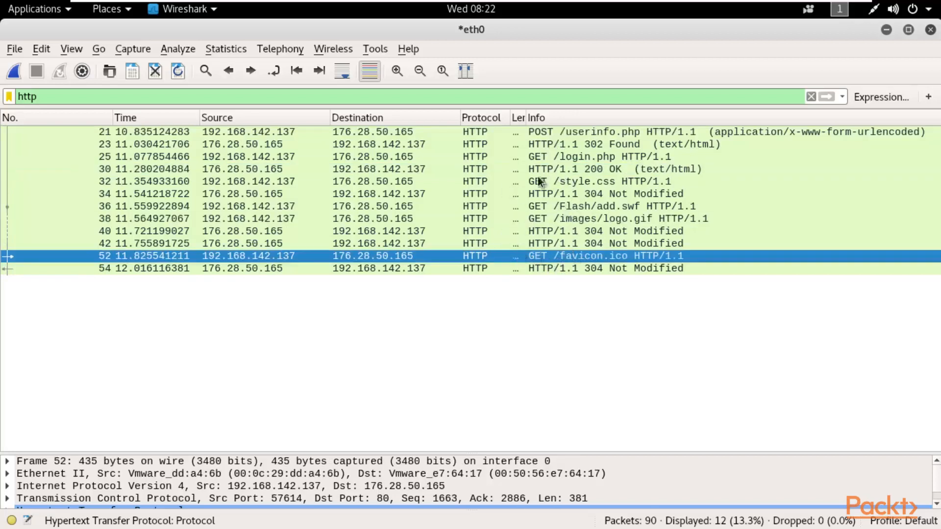
left_click(544, 131)
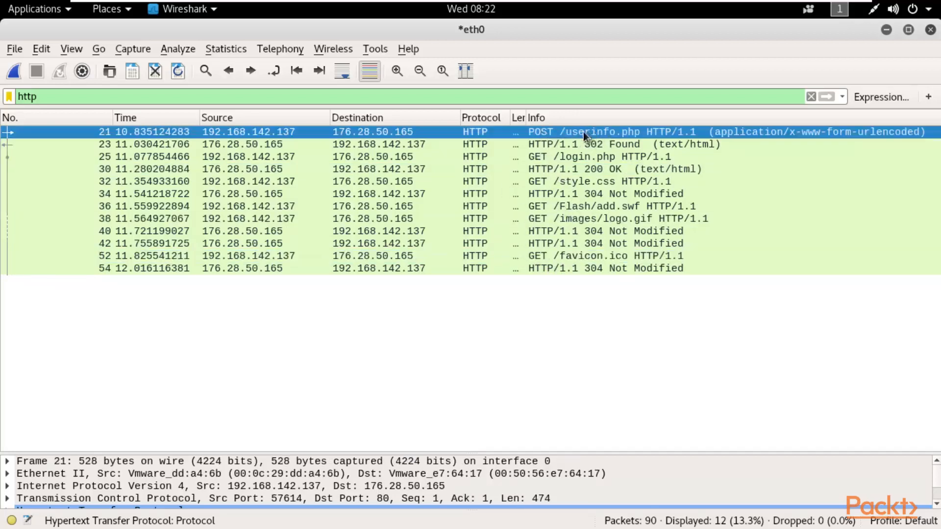
Switch to Firefox, view the login page's source, search it for post, and highlight the login form's method value.
left_click(886, 30)
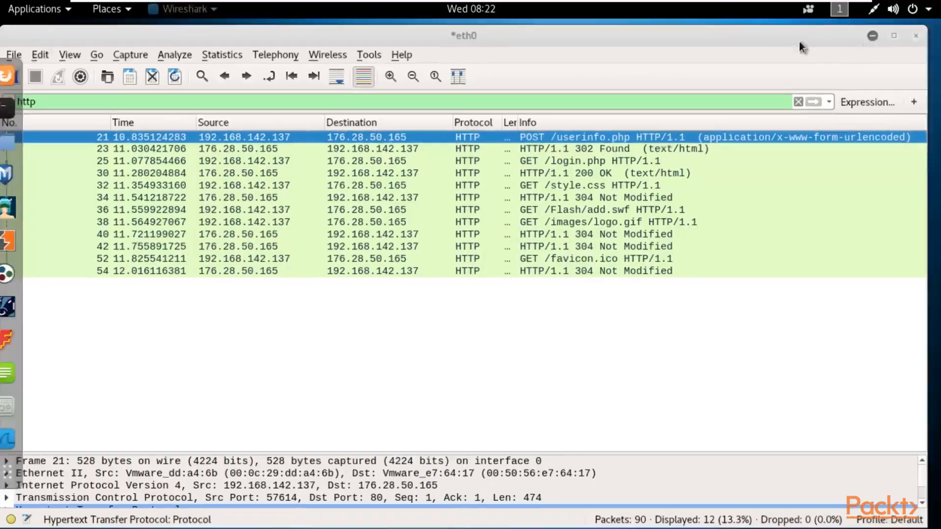
left_click(18, 76)
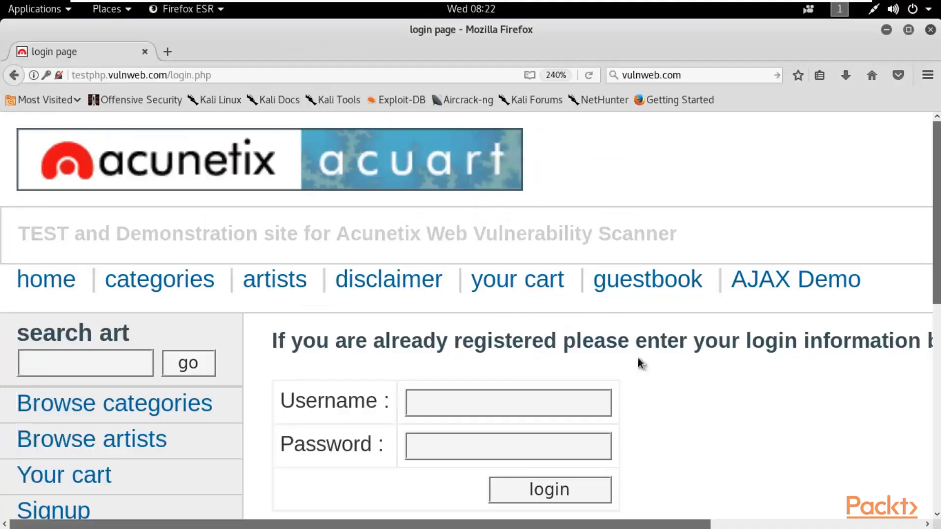
right_click(654, 369)
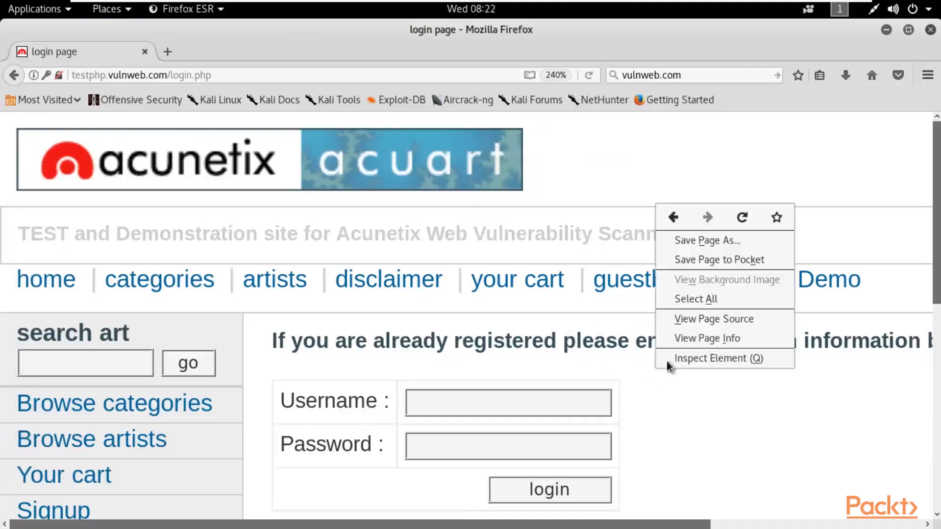
left_click(704, 319)
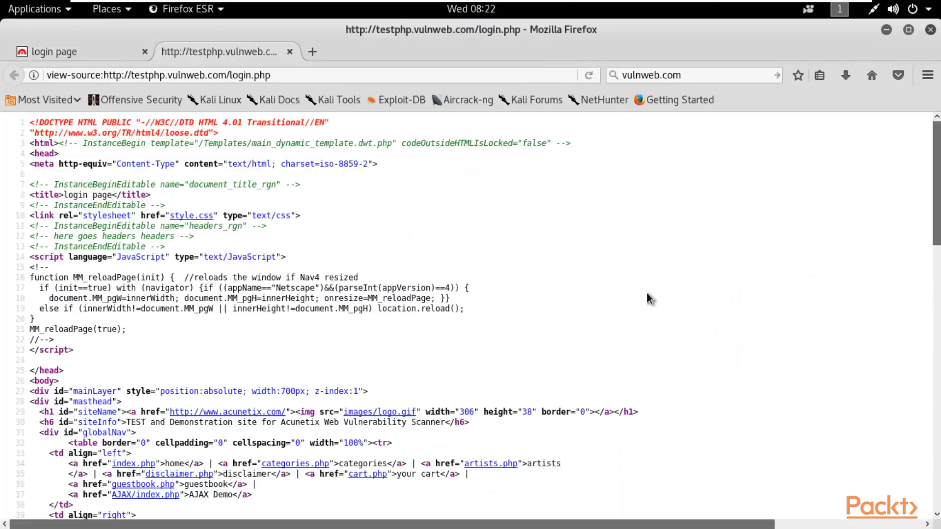
key("ctrl+f")
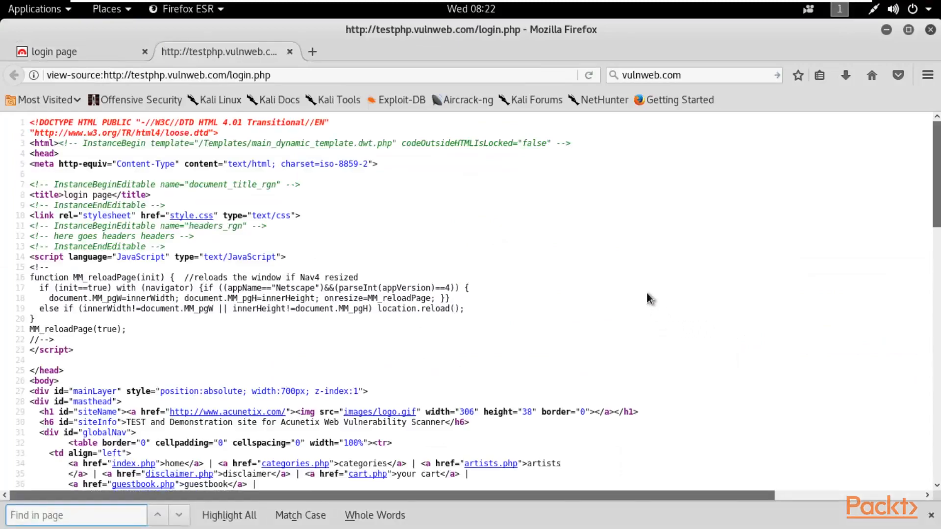
type("post")
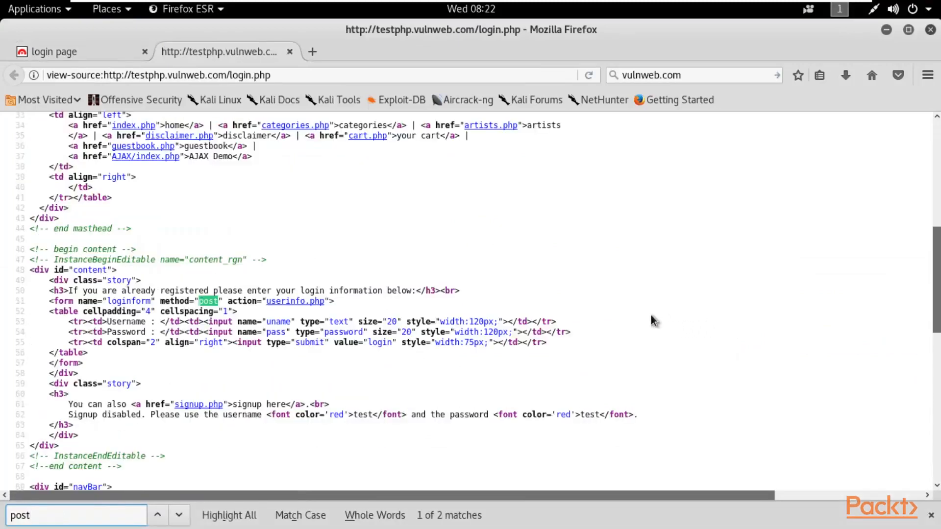
left_click_drag(109, 300, 221, 299)
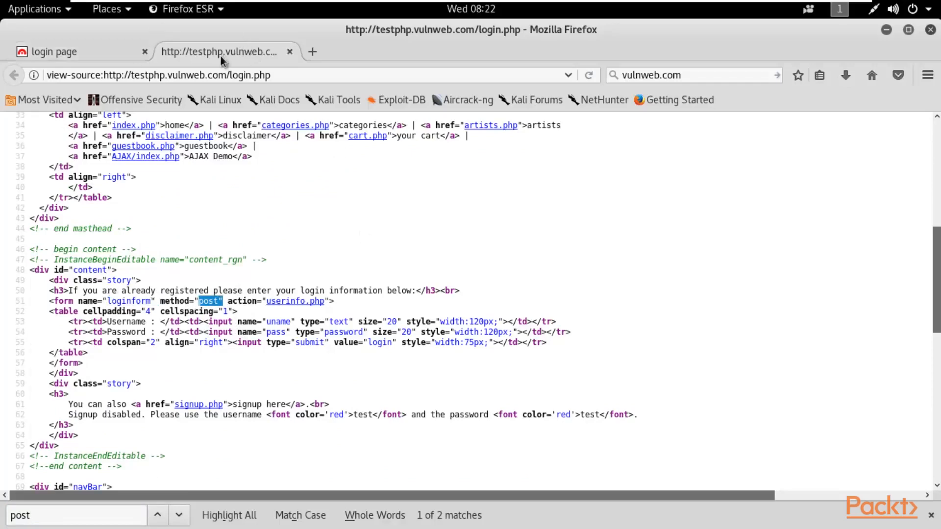
Close the login page's source view in Firefox and switch back to Wireshark's filtered HTTP packet list.
left_click(289, 52)
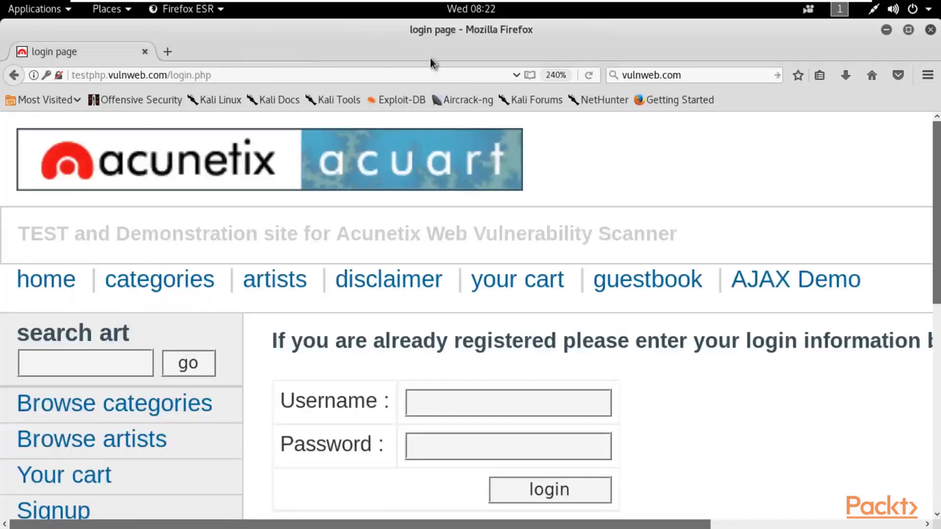
left_click(887, 30)
left_click(19, 439)
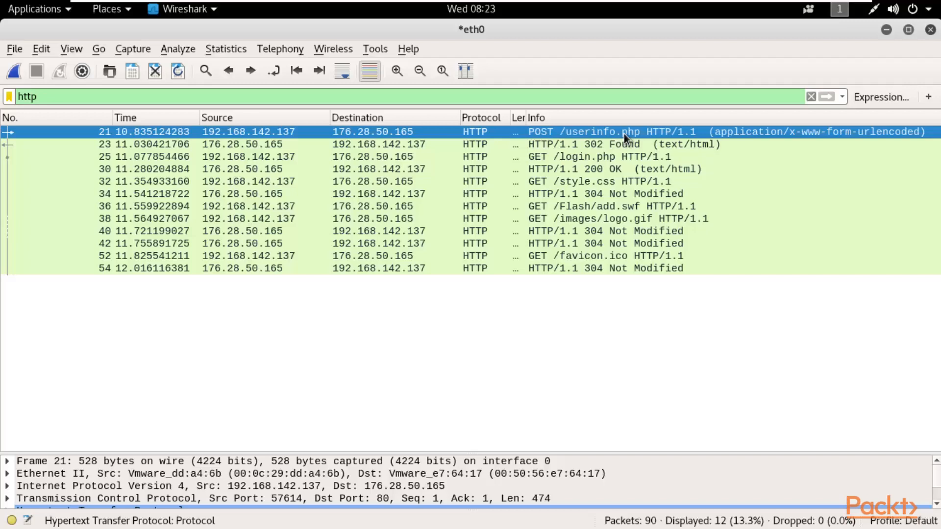
Open the POST /userinfo.php packet in its own window and examine its Hypertext Transfer Protocol headers, including the Referer line.
double_click(539, 131)
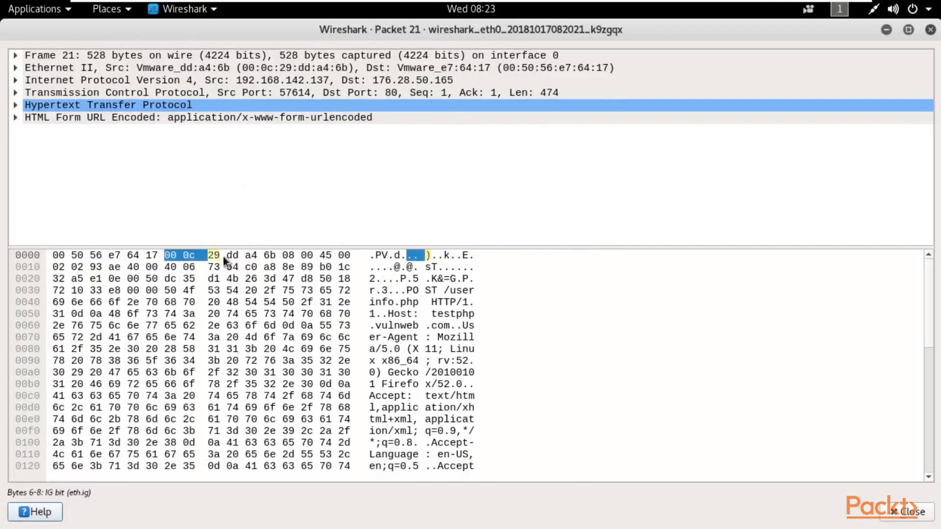
left_click_drag(227, 246, 229, 320)
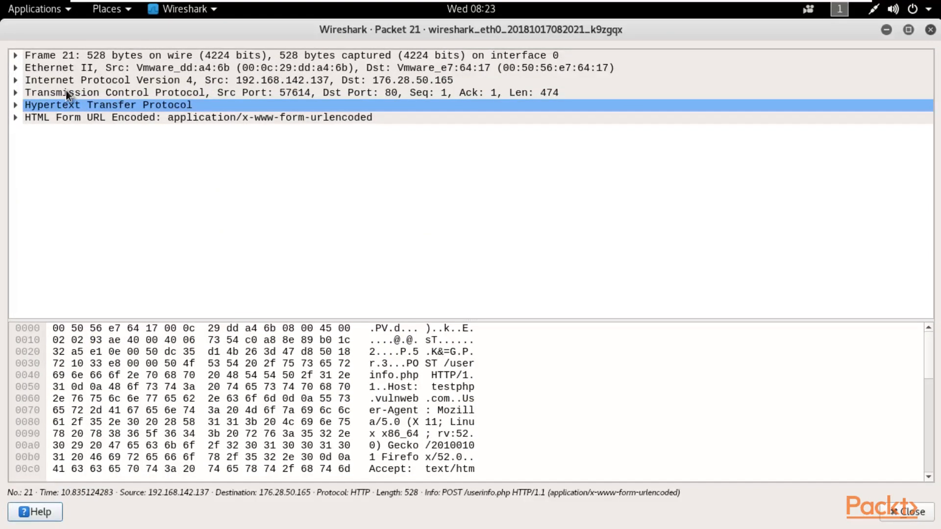
left_click(15, 105)
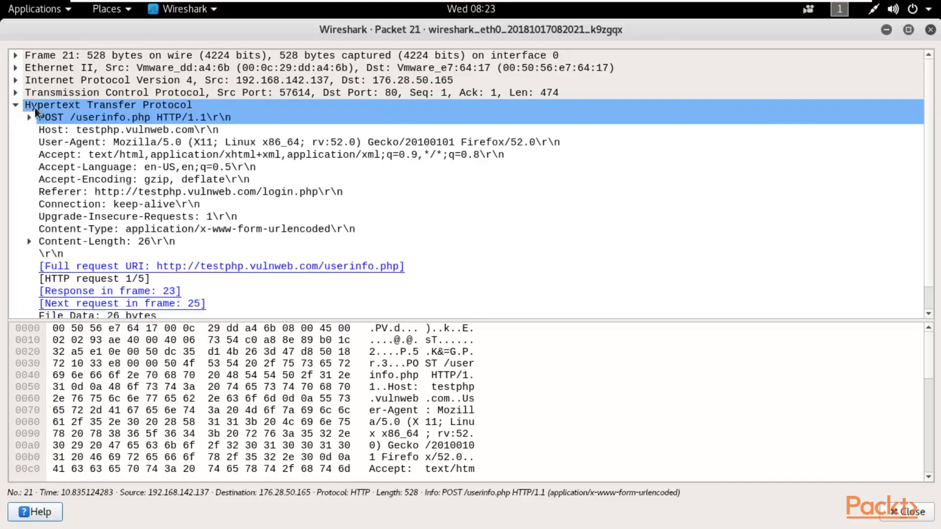
left_click(203, 193)
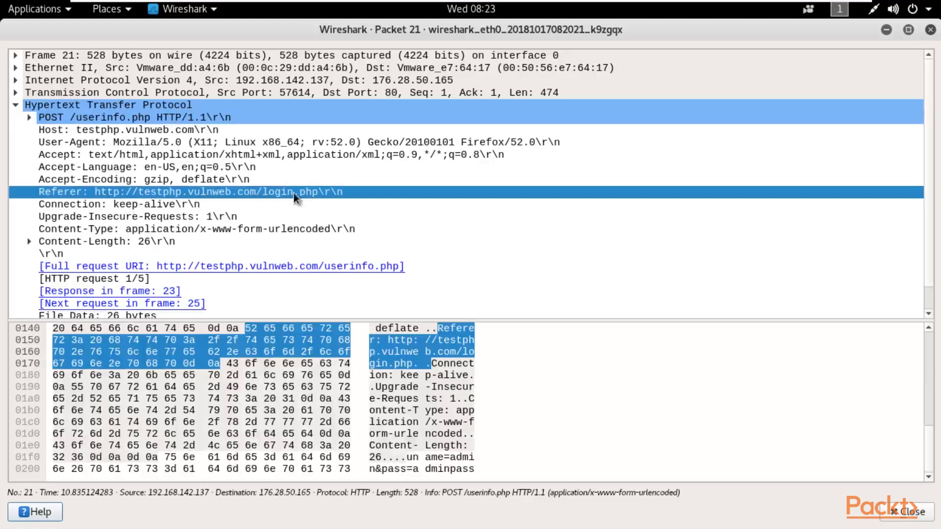
scroll(258, 166, "down", 1)
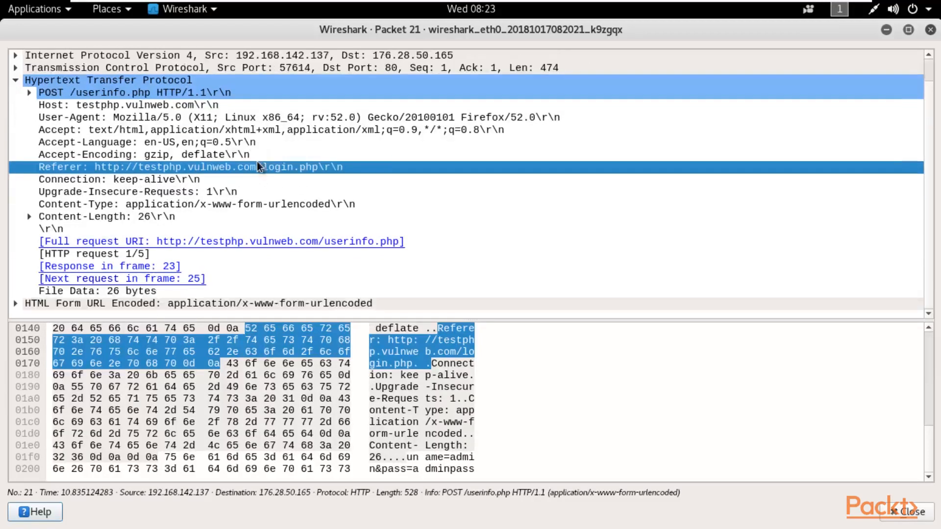
left_click(23, 81)
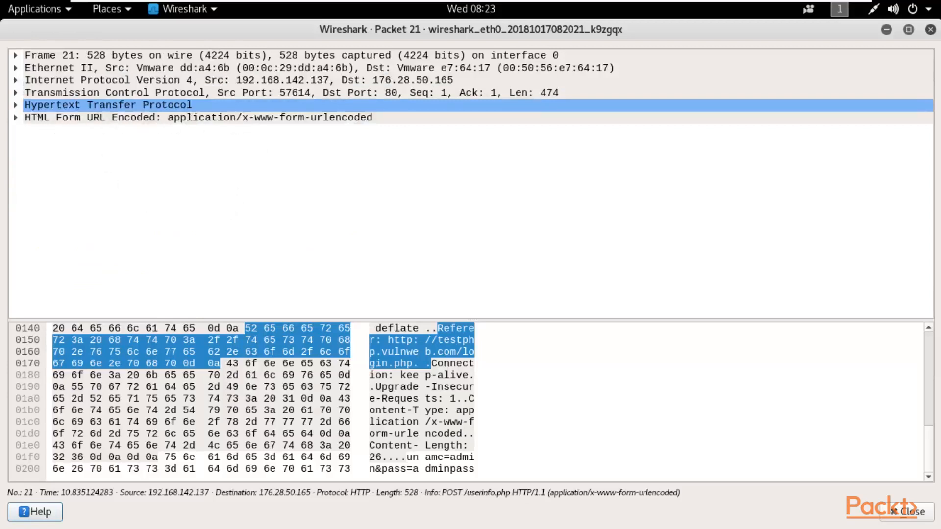
Expand the packet's HTML Form URL Encoded section and inspect the submitted uname and pass form items.
left_click(16, 117)
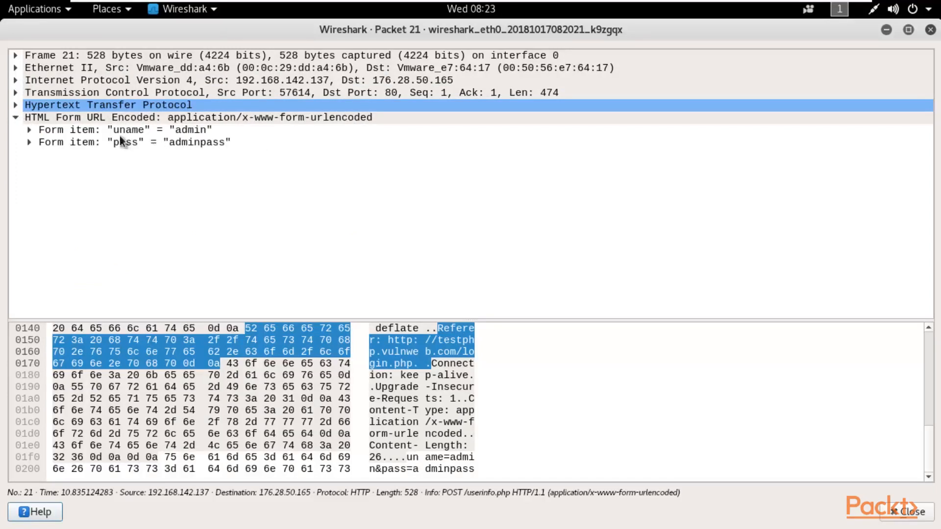
left_click(184, 133)
left_click(220, 143)
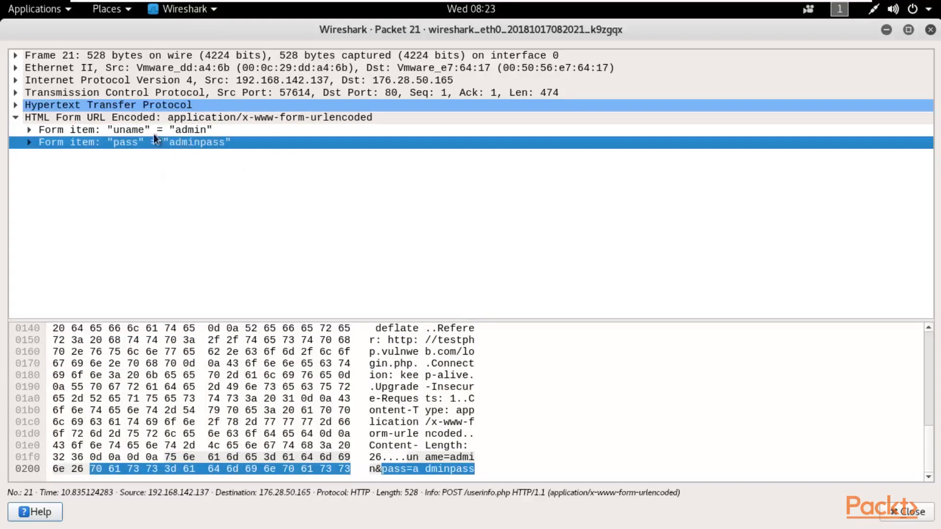
left_click(111, 131)
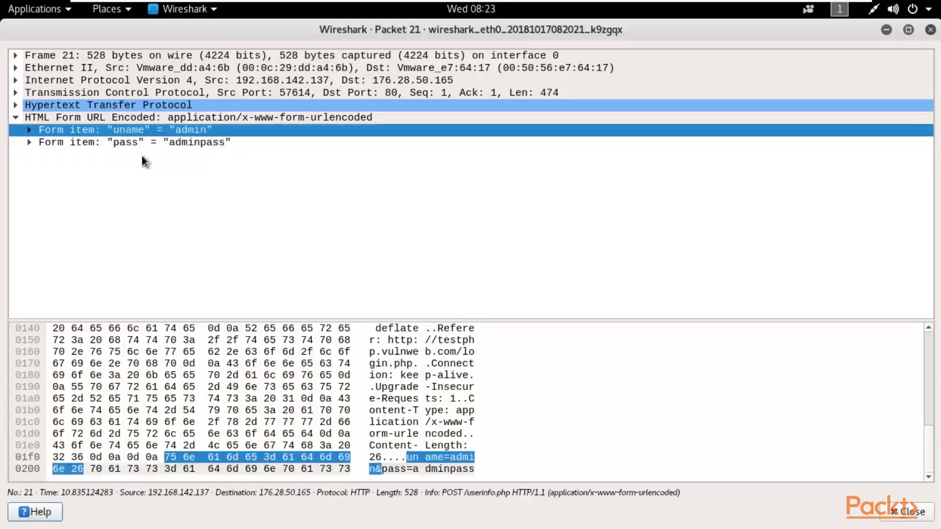
left_click(183, 144)
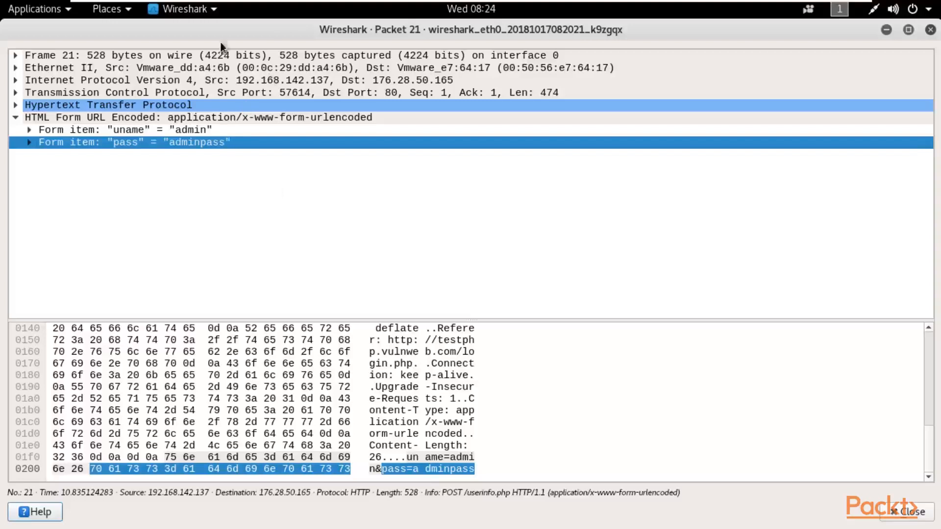
left_click(186, 131)
left_click(190, 143)
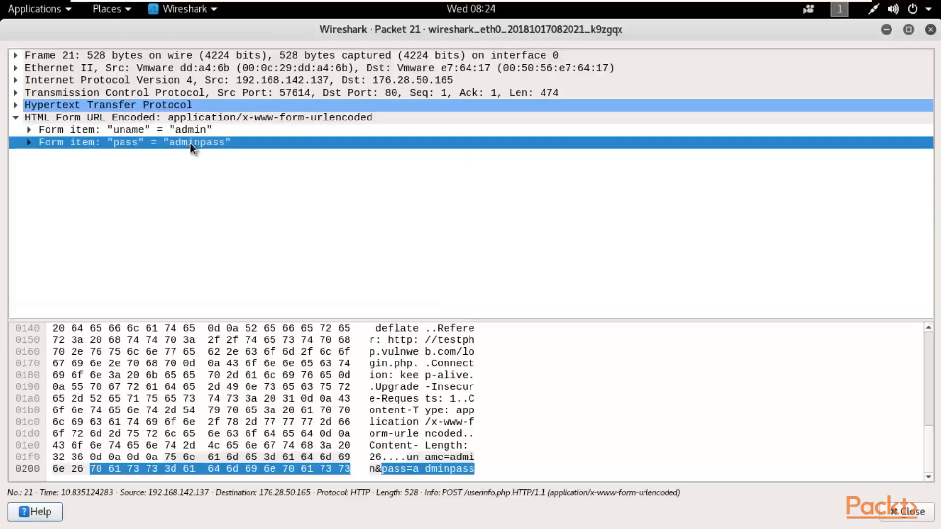